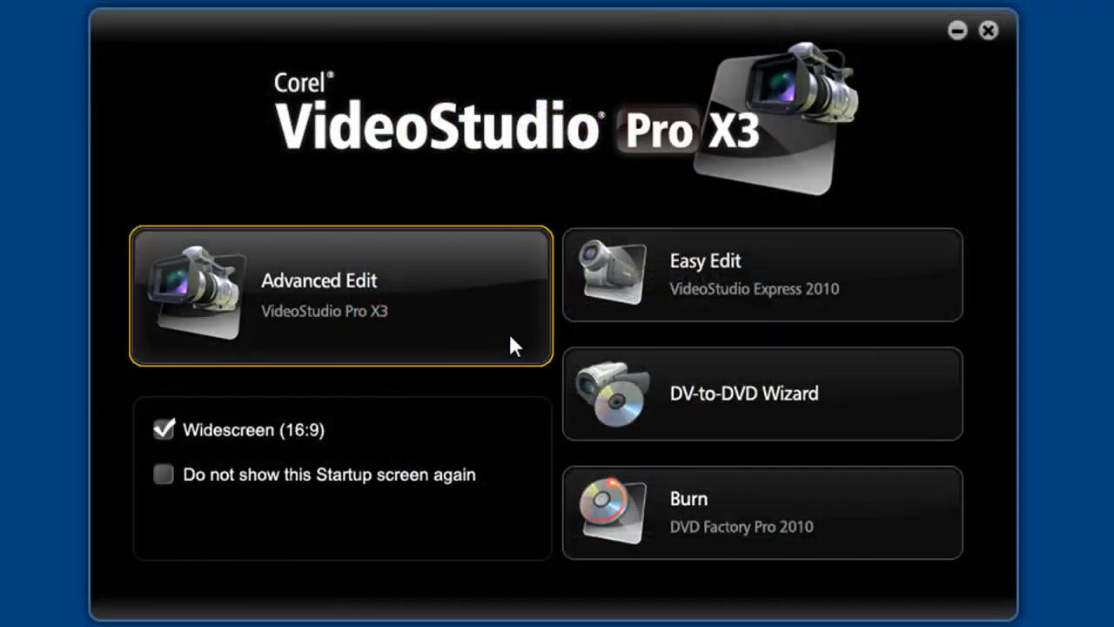
Switch to Advanced Edit, show the filter library and preview the Cloud and Bubble effects.
{"action": "left_click", "coordinate": [462, 310]}
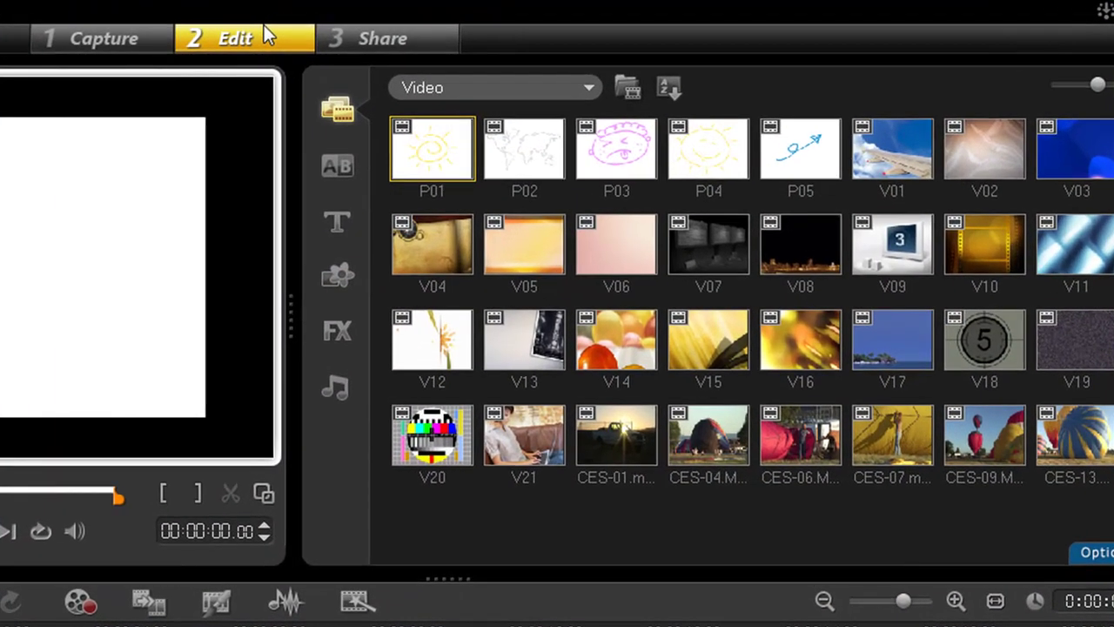
{"action": "left_click", "coordinate": [337, 331]}
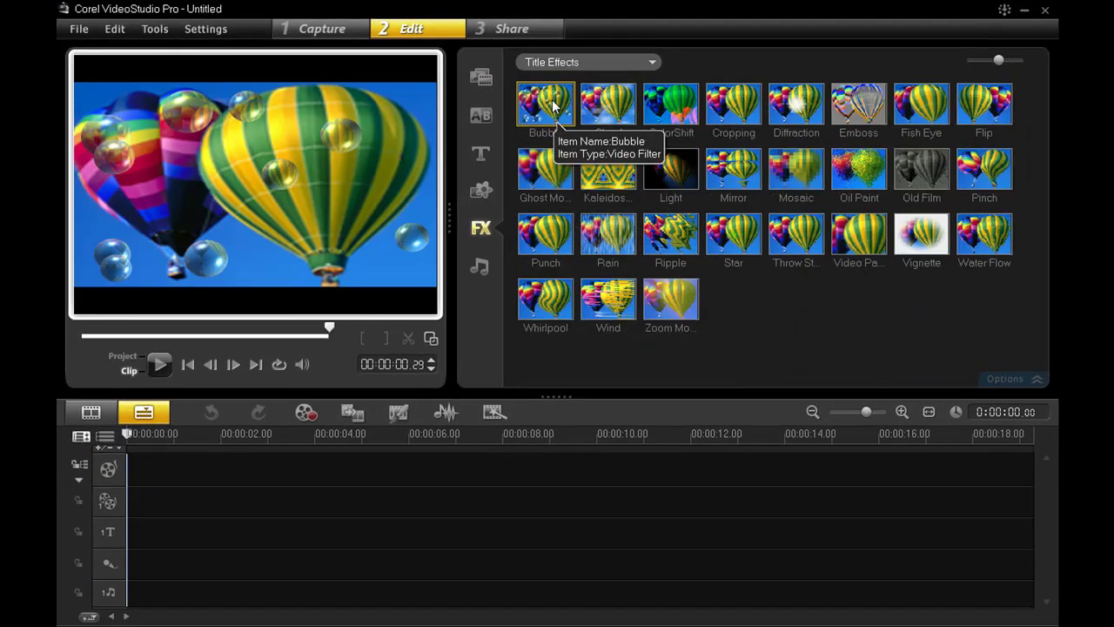
{"action": "left_click", "coordinate": [616, 106]}
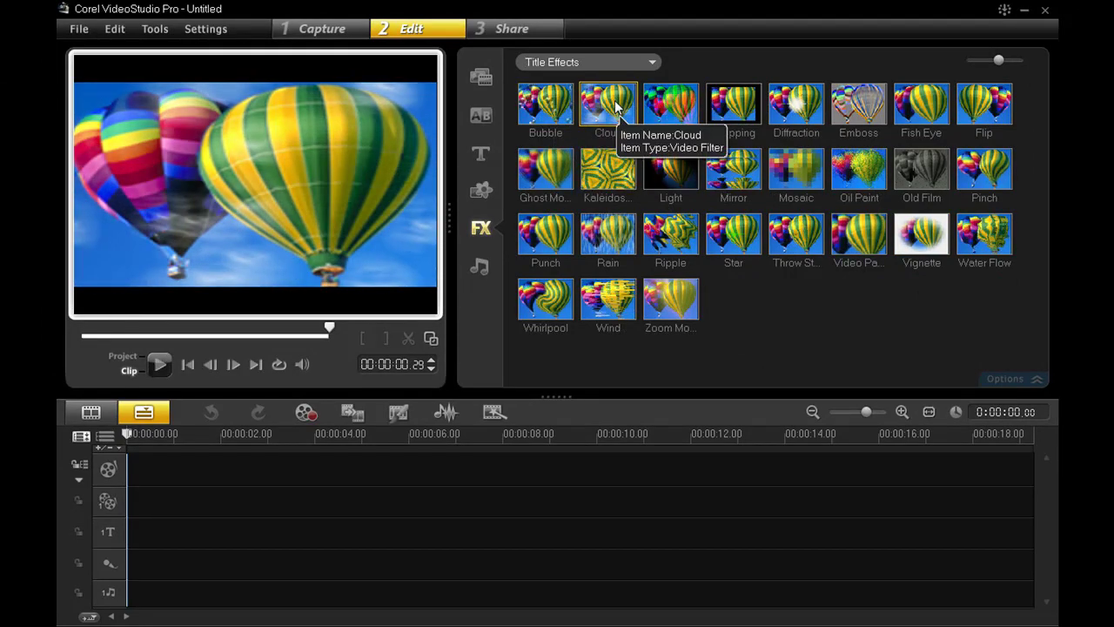
{"action": "left_click", "coordinate": [555, 106]}
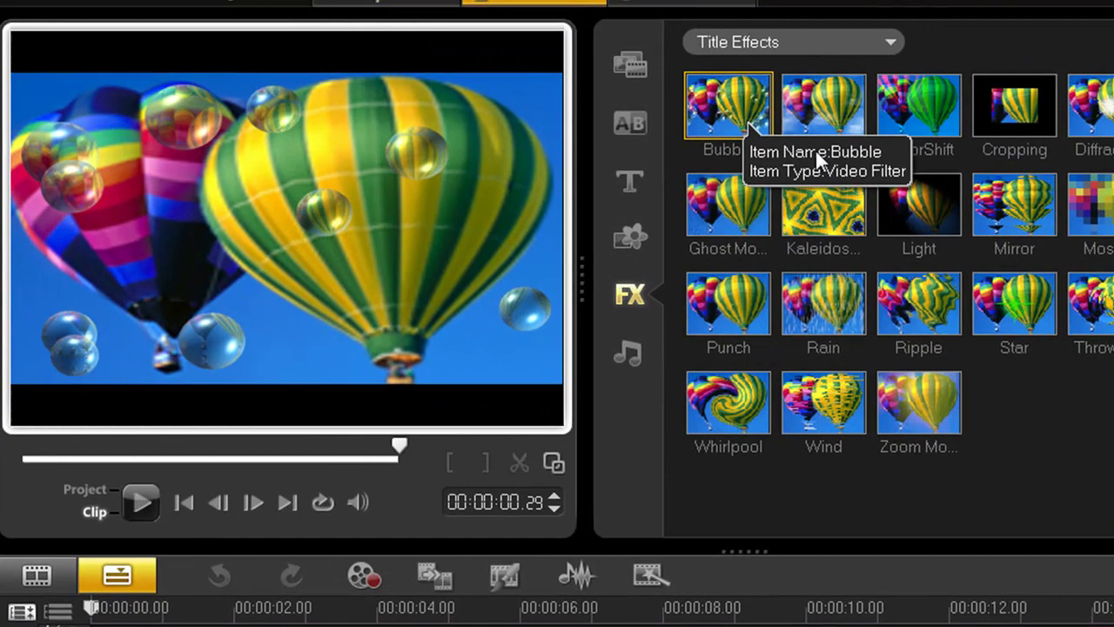
Preview the Cropping, Ripple, Kaleidoscope and Rain filters.
{"action": "left_click", "coordinate": [1005, 112]}
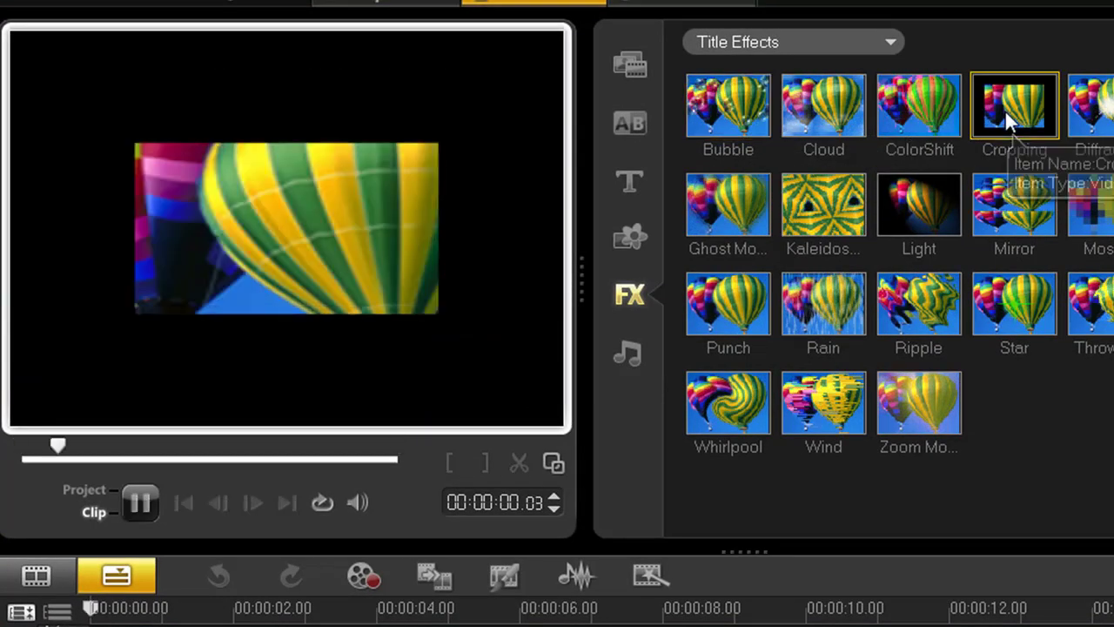
{"action": "left_click", "coordinate": [910, 296]}
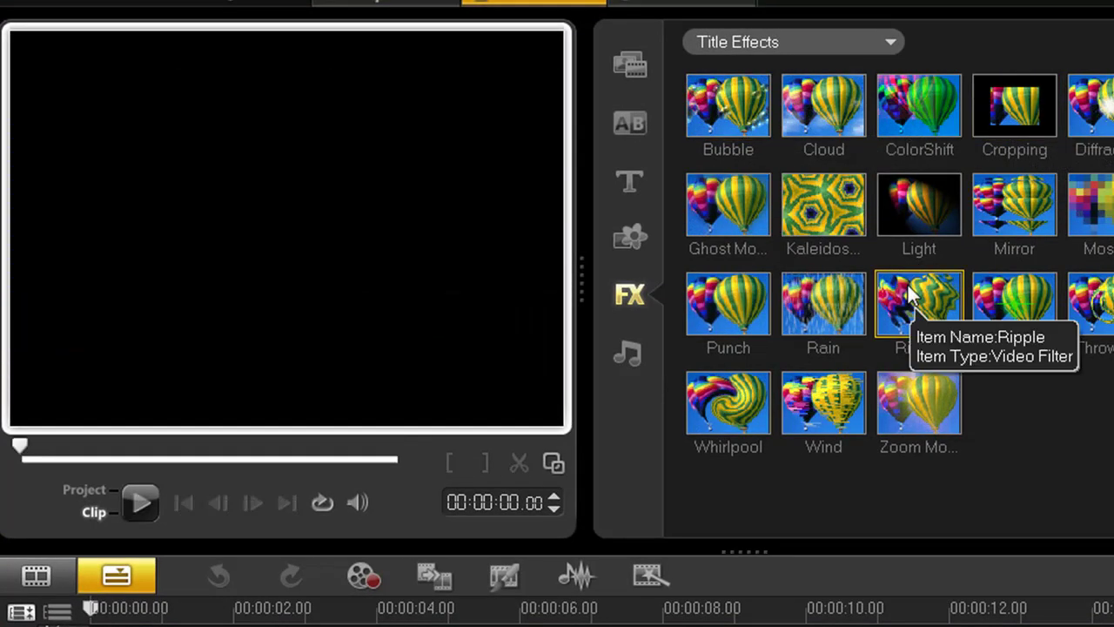
{"action": "left_click", "coordinate": [829, 204]}
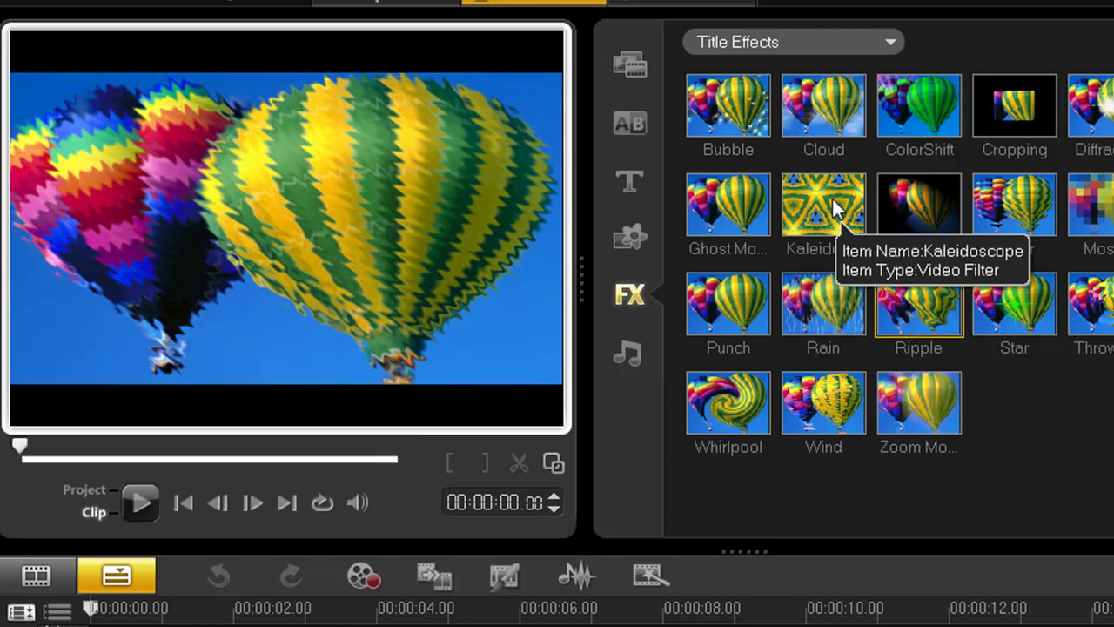
{"action": "left_click", "coordinate": [806, 324]}
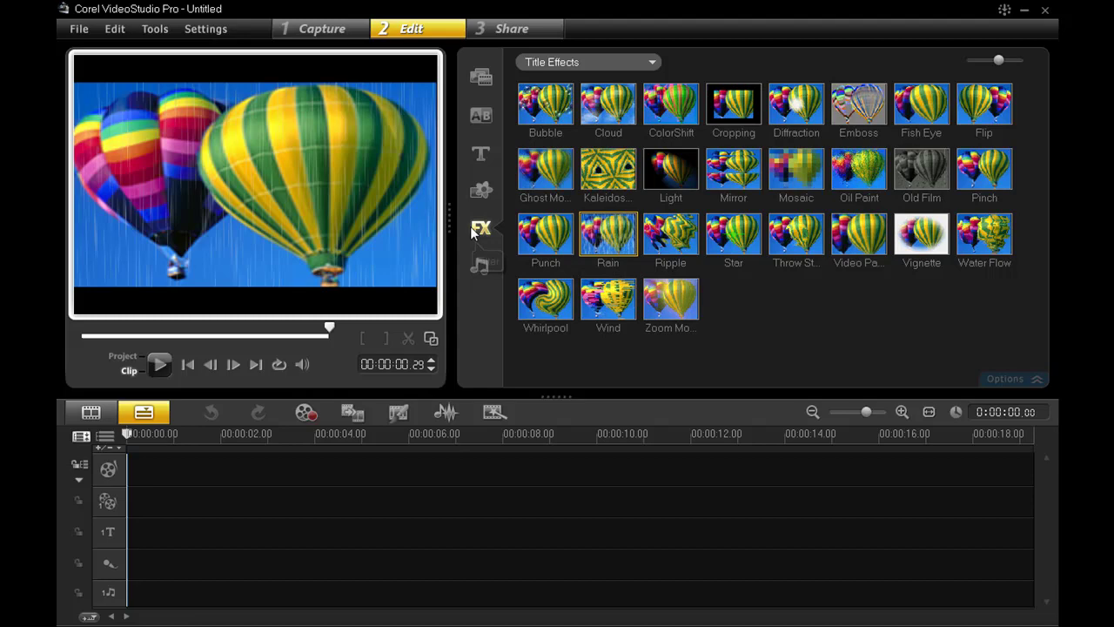
Create a centred 'Title Effects' title on the title track and stretch it to 7.28 seconds.
{"action": "left_click", "coordinate": [481, 153]}
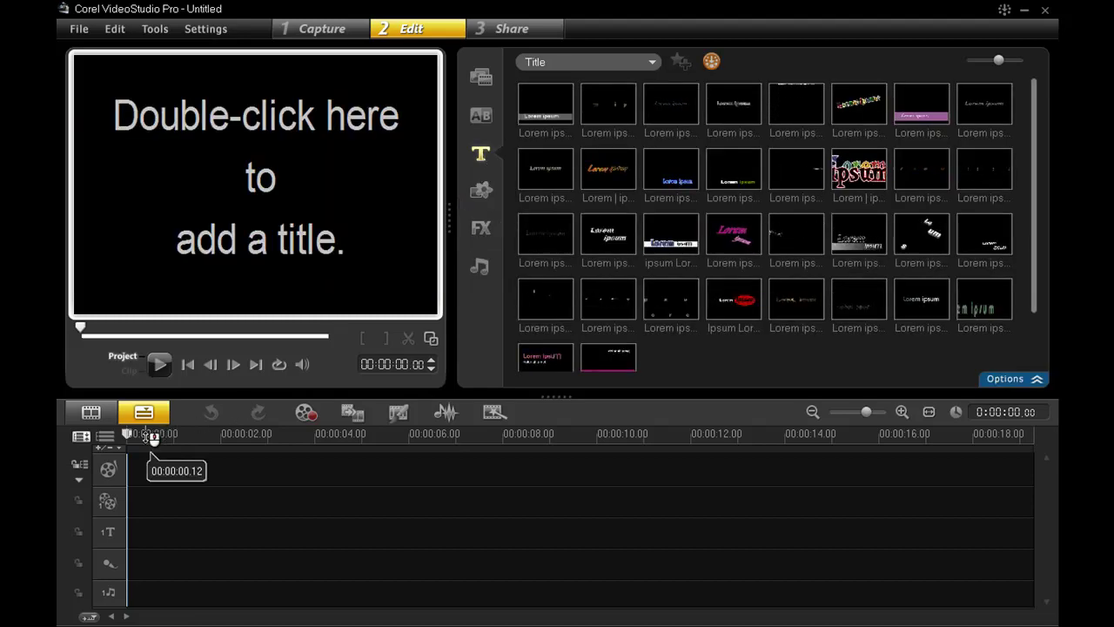
{"action": "double_click", "coordinate": [306, 250]}
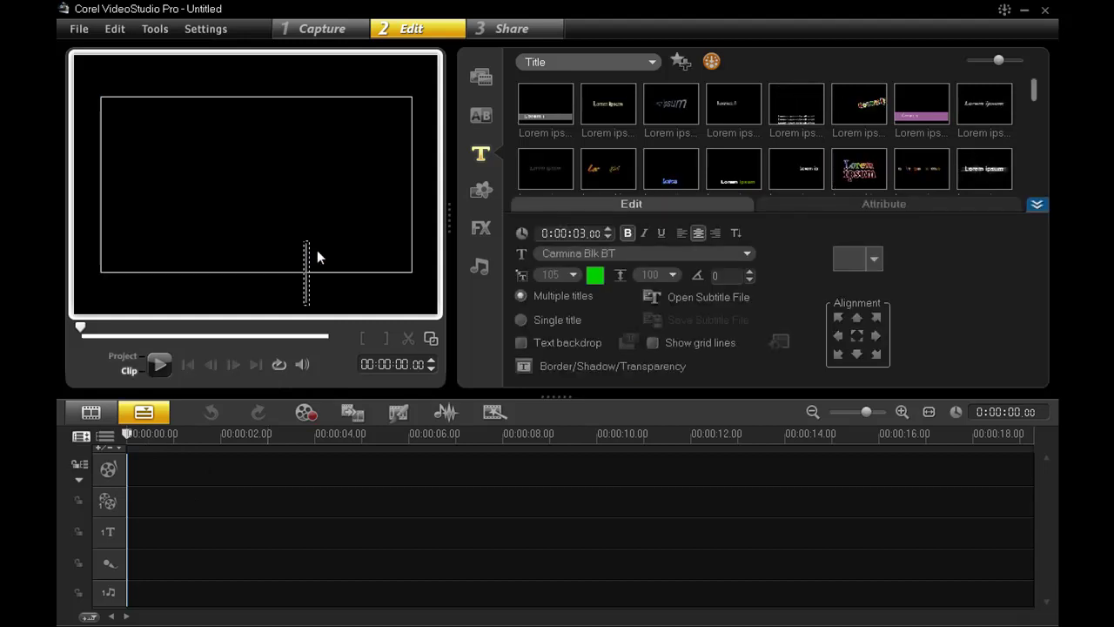
{"action": "type", "text": "Title"}
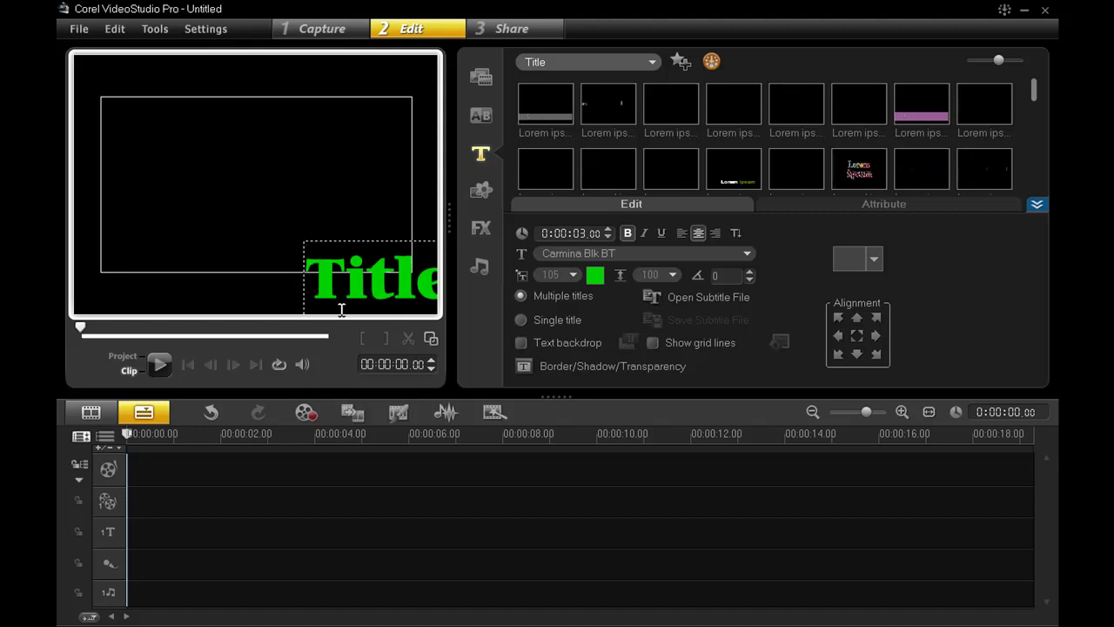
{"action": "key", "text": "BackSpace"}
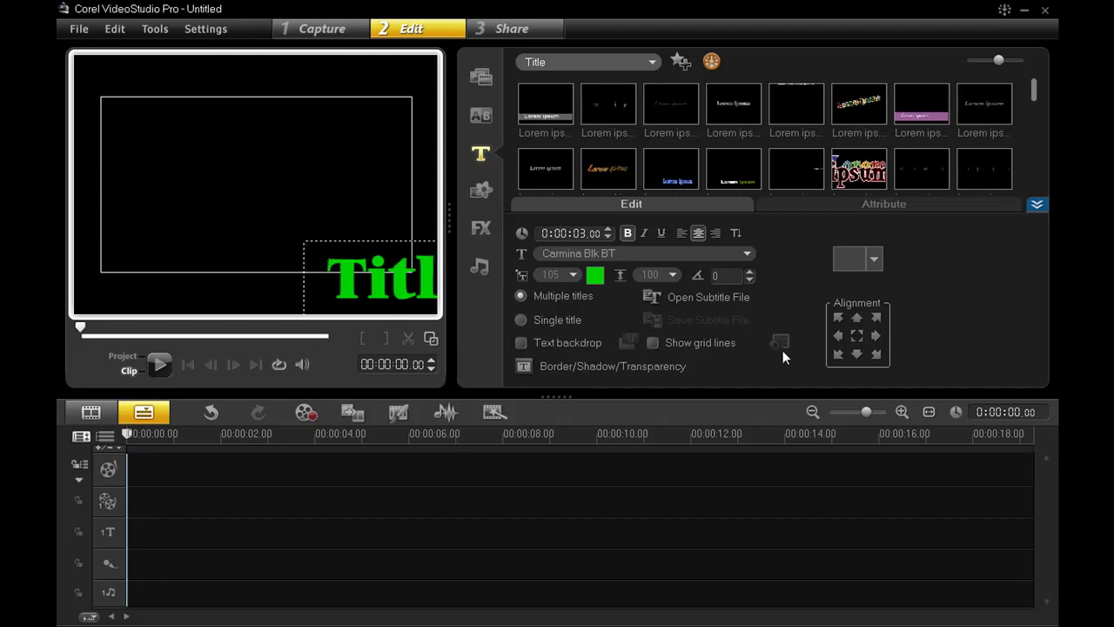
{"action": "left_click", "coordinate": [857, 336]}
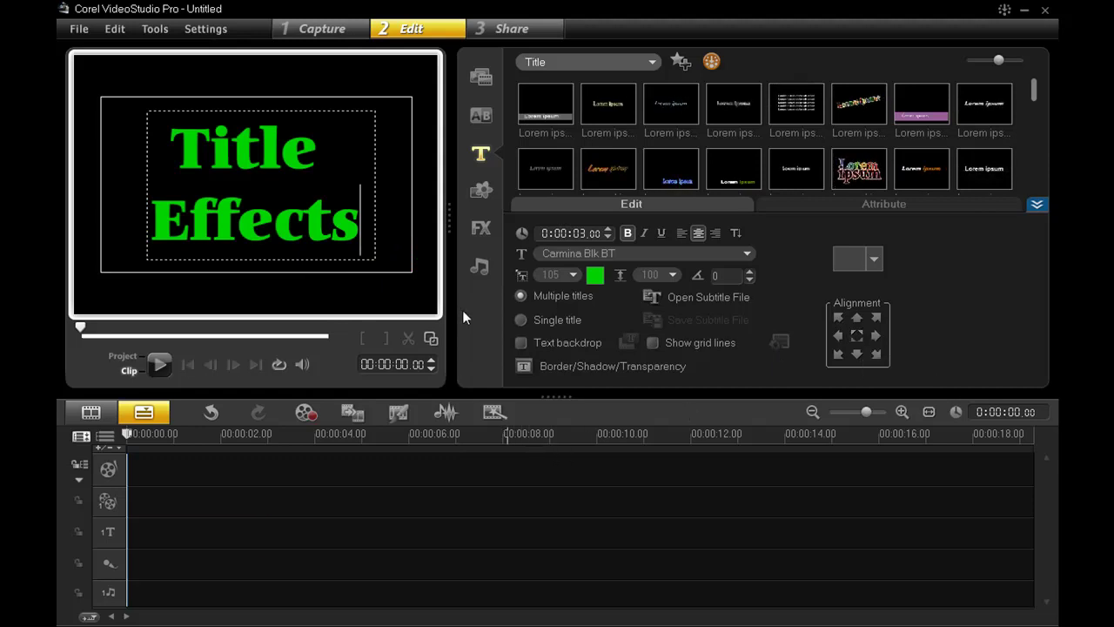
{"action": "left_click", "coordinate": [219, 535]}
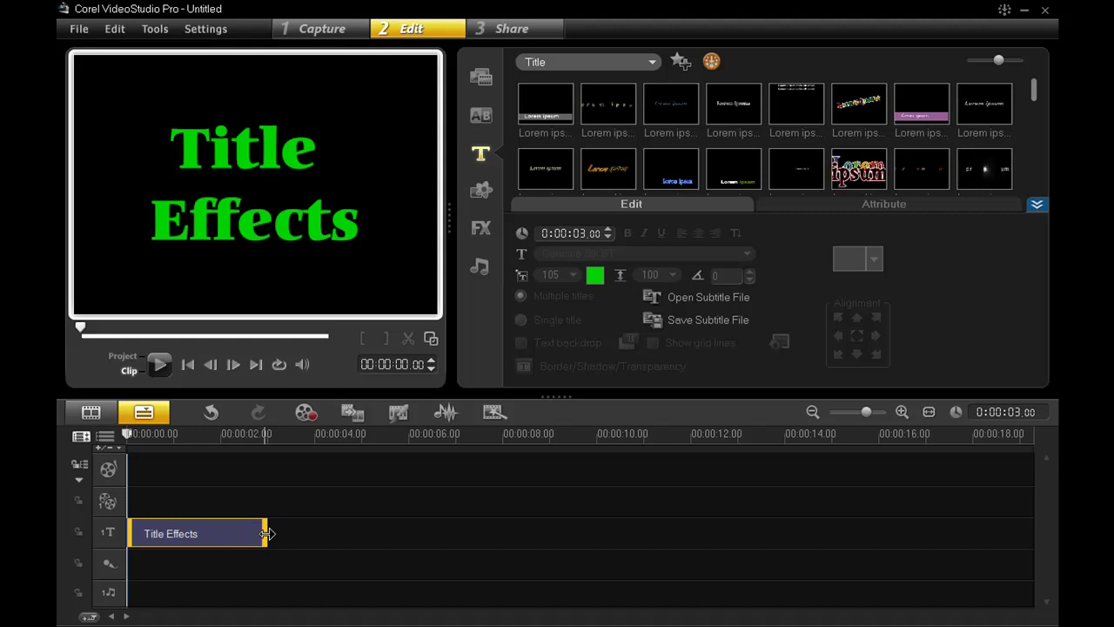
{"action": "left_click_drag", "start_coordinate": [265, 534], "coordinate": [502, 537]}
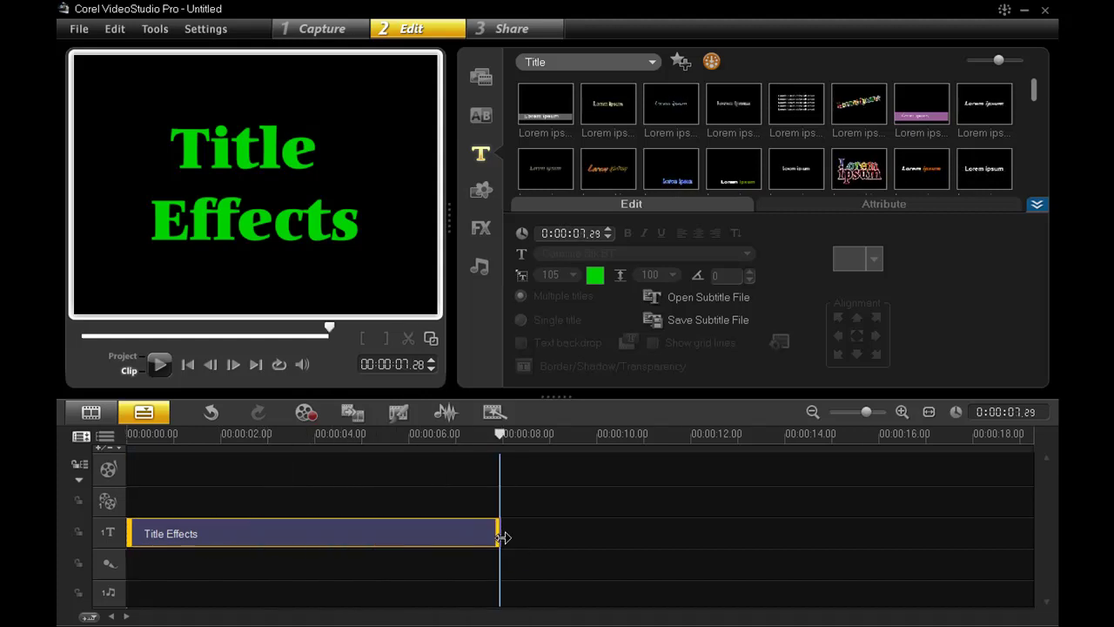
Apply the Wind filter to the 'Title Effects' clip and play back the result.
{"action": "left_click", "coordinate": [481, 231]}
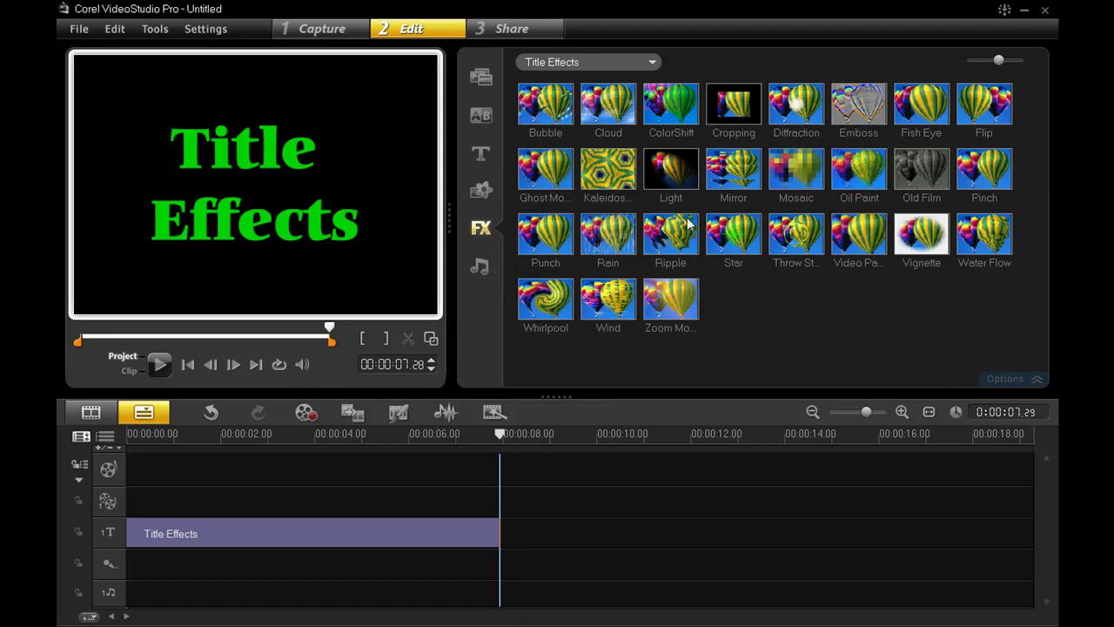
{"action": "left_click_drag", "start_coordinate": [609, 298], "coordinate": [336, 530]}
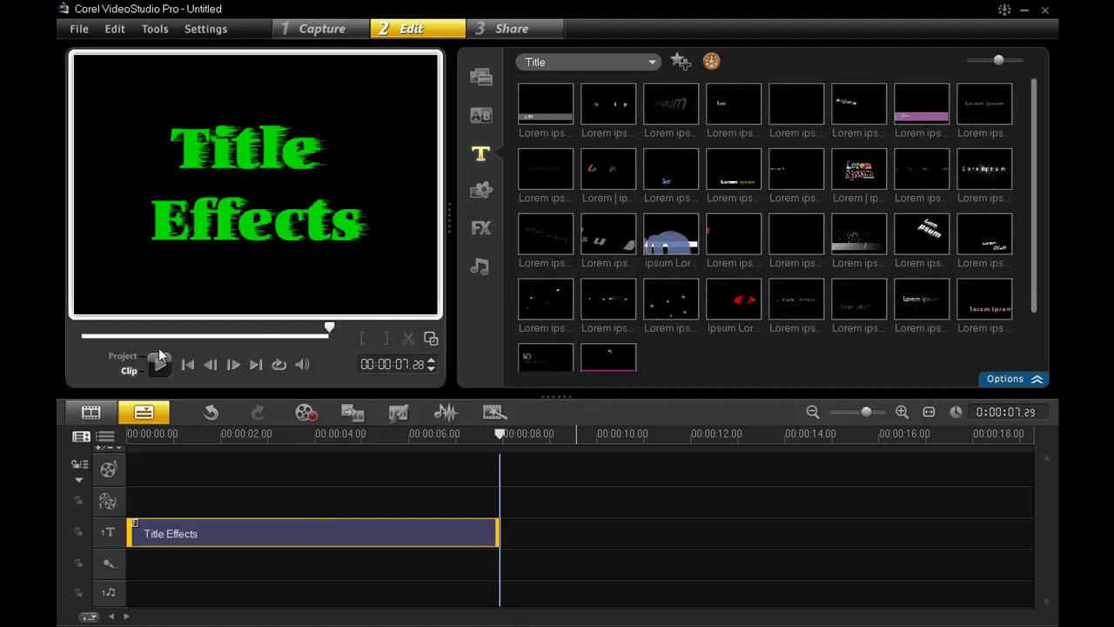
{"action": "left_click", "coordinate": [159, 367]}
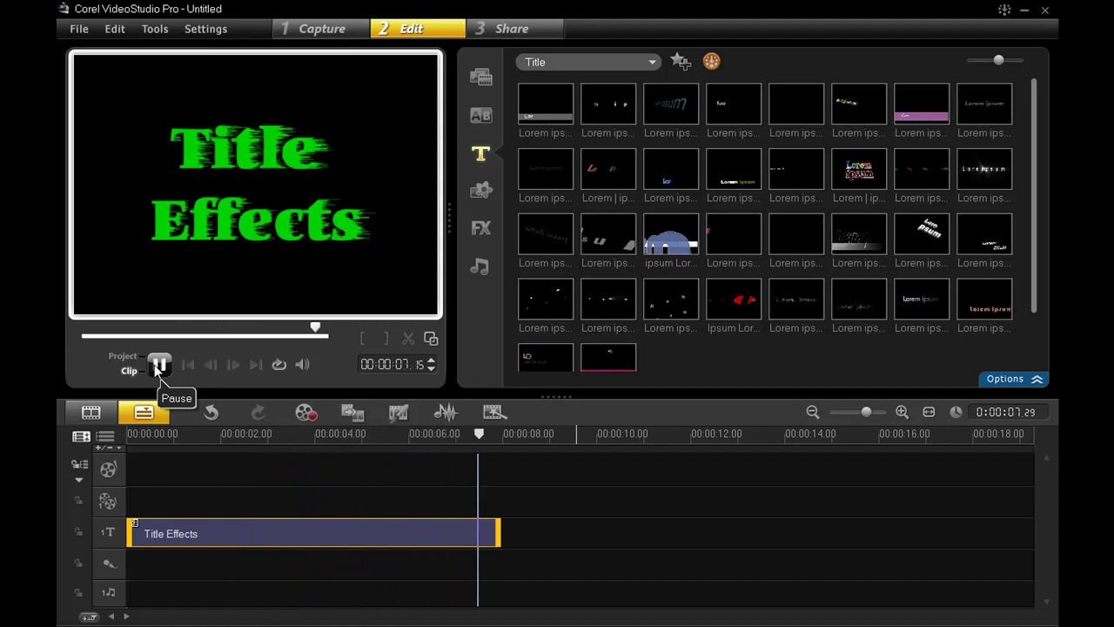
Review the Wind filter's presets and settings unchanged, then add Kaleidoscope to the title clip.
{"action": "double_click", "coordinate": [313, 527]}
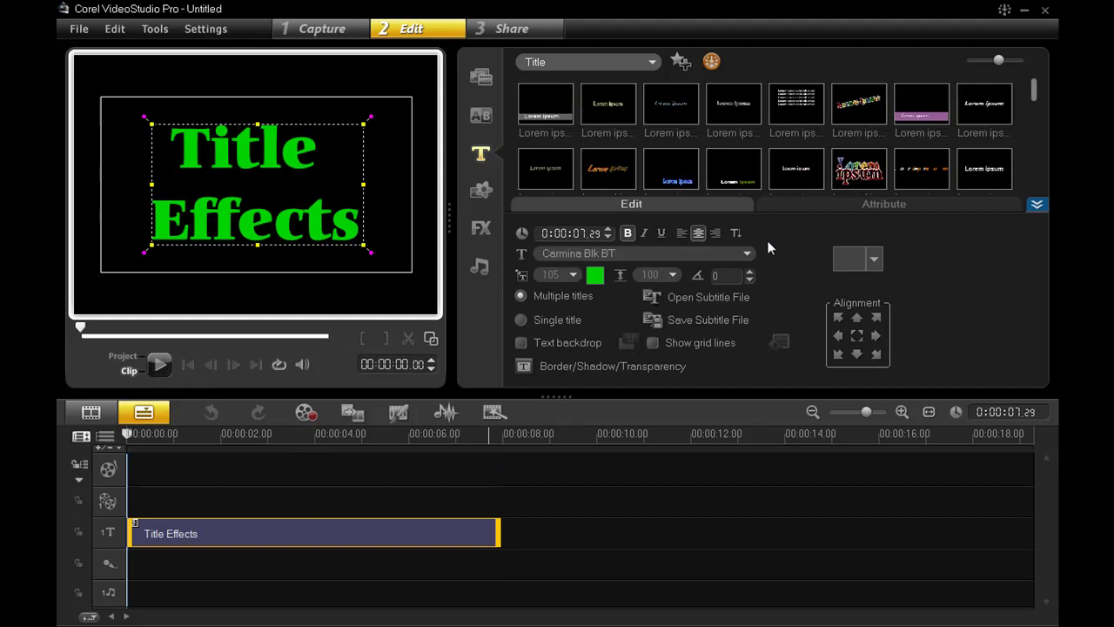
{"action": "left_click", "coordinate": [833, 207]}
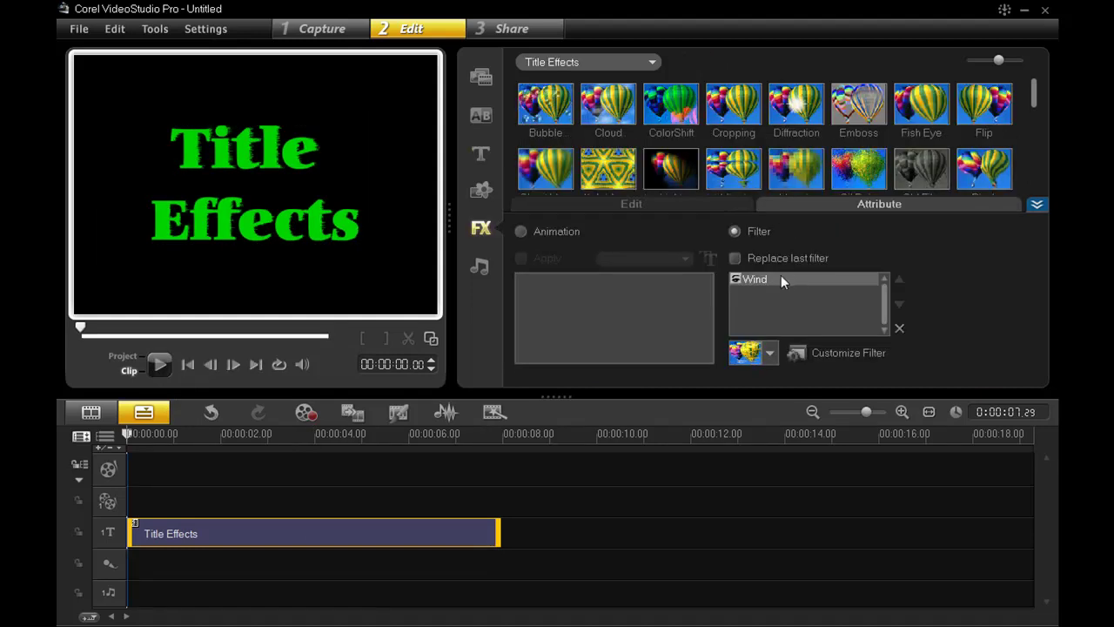
{"action": "left_click", "coordinate": [771, 353]}
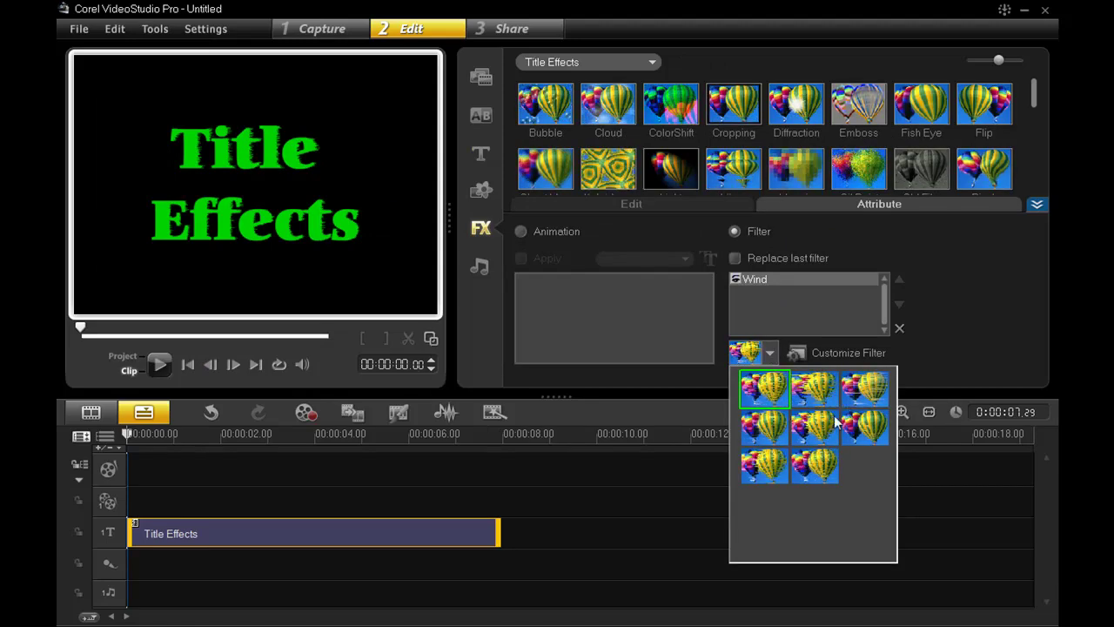
{"action": "left_click", "coordinate": [911, 357]}
{"action": "left_click", "coordinate": [824, 357]}
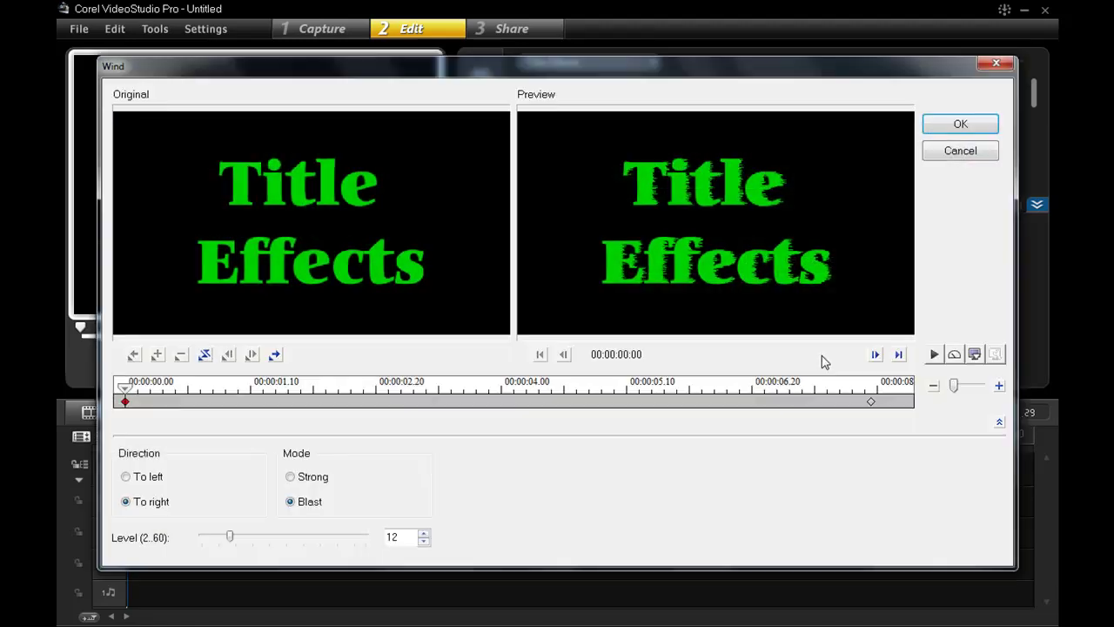
{"action": "left_click", "coordinate": [972, 153]}
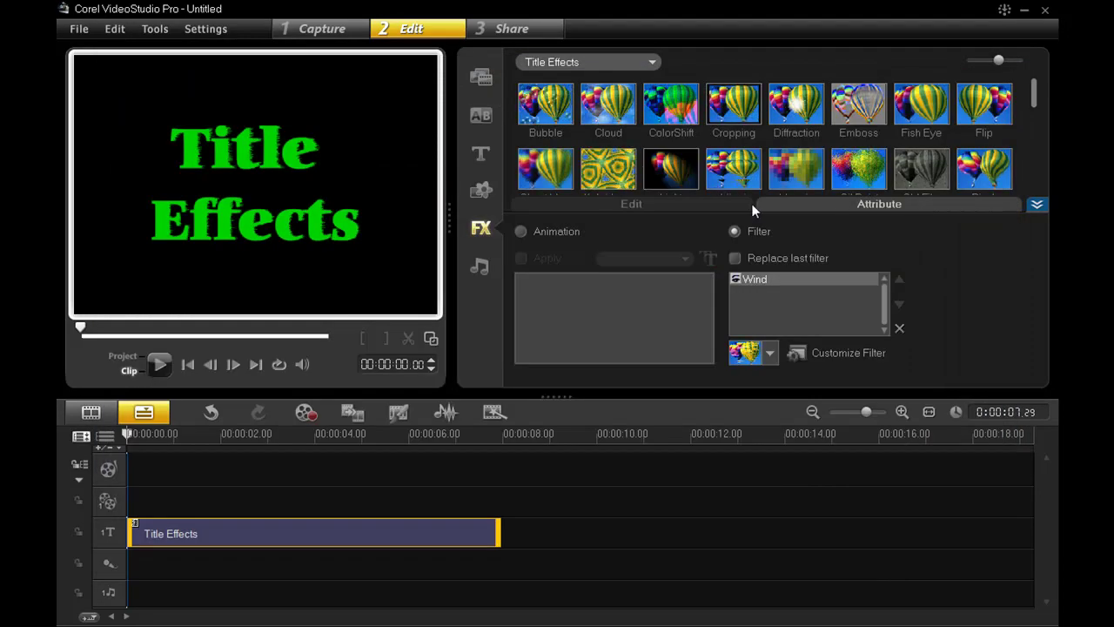
{"action": "left_click", "coordinate": [605, 181]}
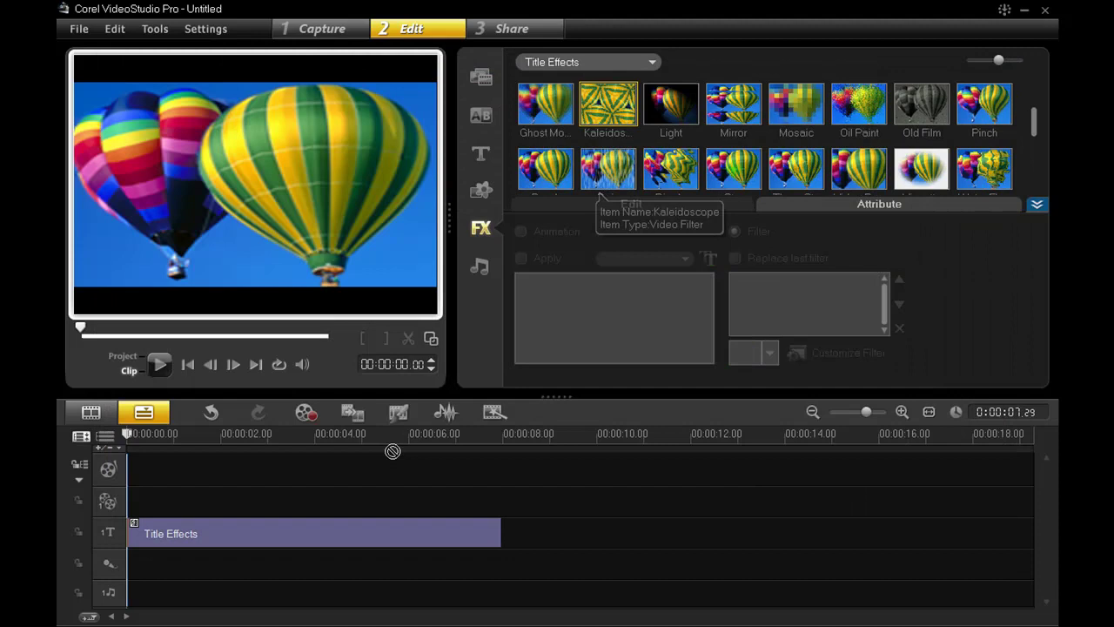
{"action": "left_click_drag", "start_coordinate": [339, 525], "coordinate": [342, 526]}
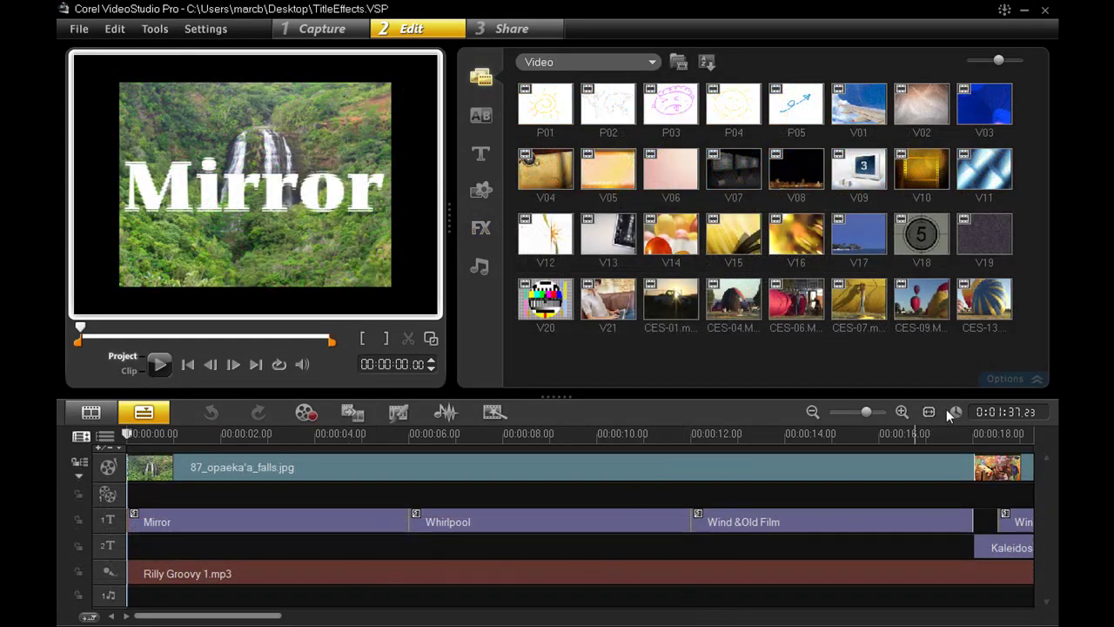
Zoom the timeline out three steps to bring more title clips into view.
{"action": "left_click", "coordinate": [812, 411]}
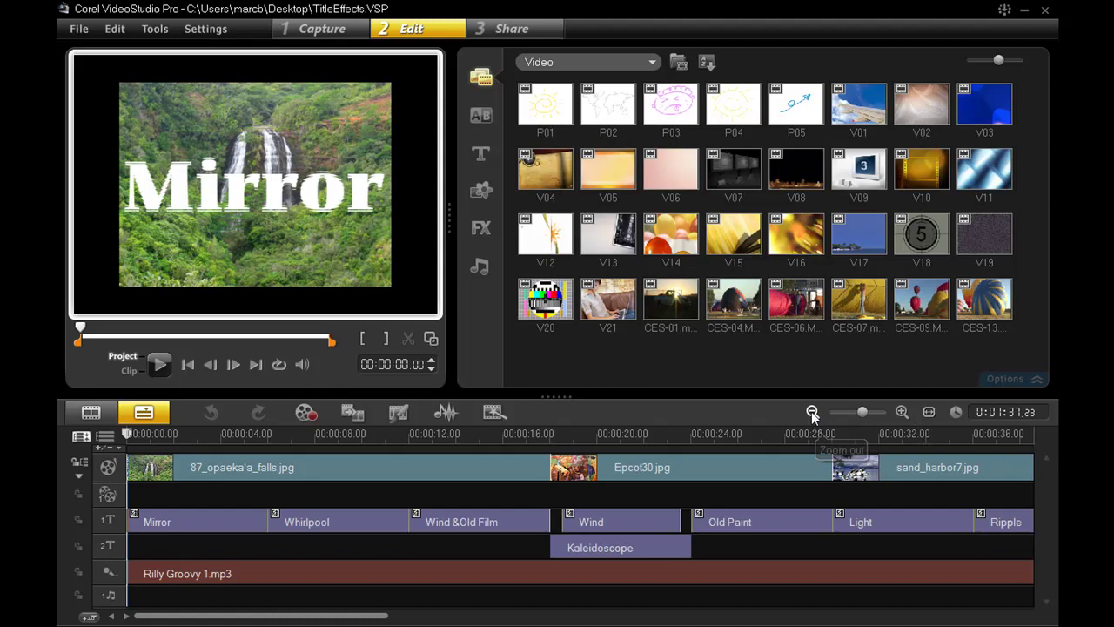
{"action": "left_click", "coordinate": [813, 412]}
{"action": "left_click", "coordinate": [812, 412]}
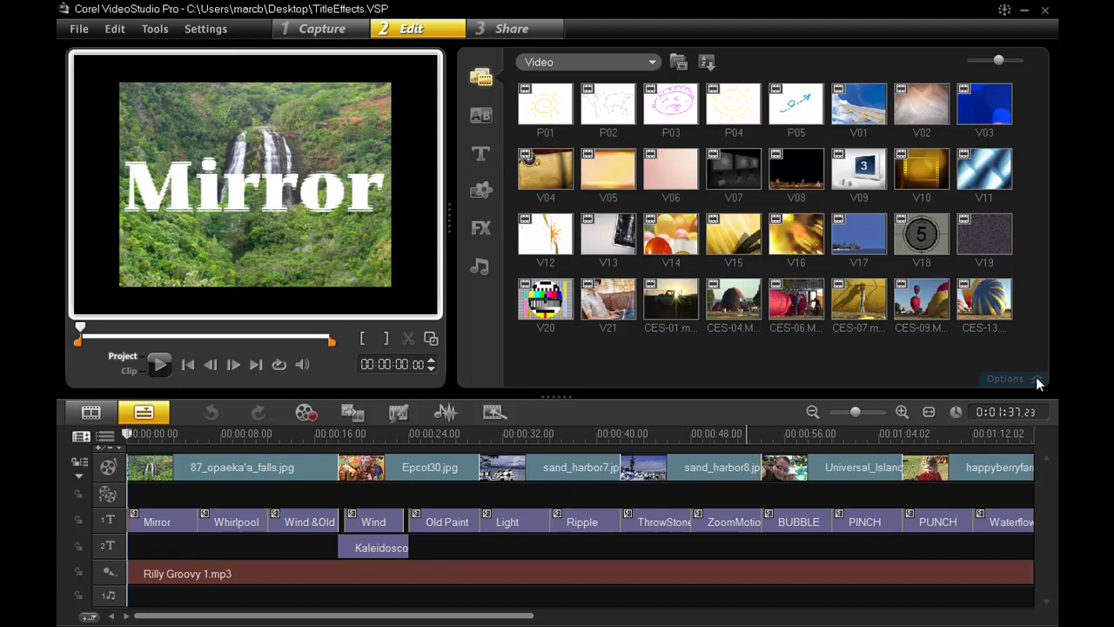
Inspect the Whirlpool title's applied filter, its presets and its Customize Filter settings.
{"action": "double_click", "coordinate": [221, 521]}
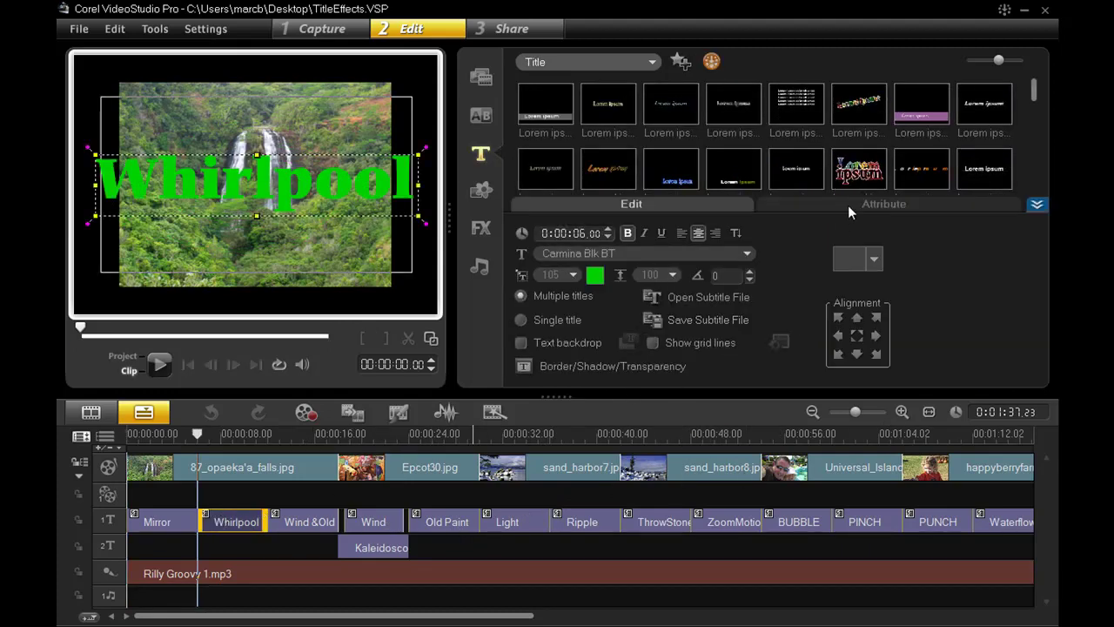
{"action": "left_click", "coordinate": [851, 203]}
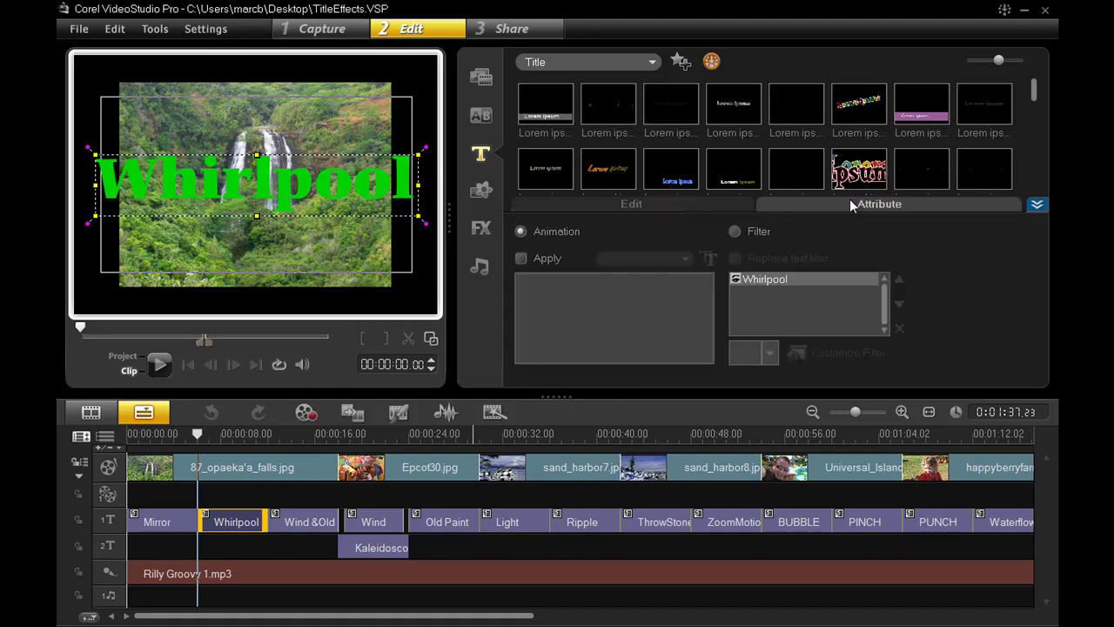
{"action": "left_click", "coordinate": [781, 281]}
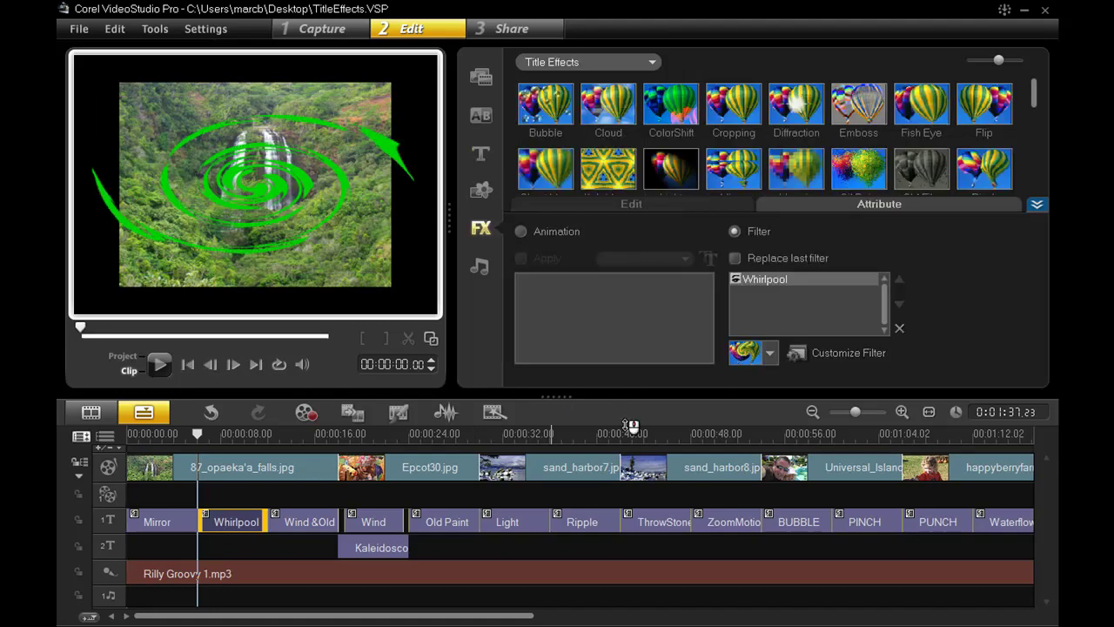
{"action": "left_click", "coordinate": [771, 353]}
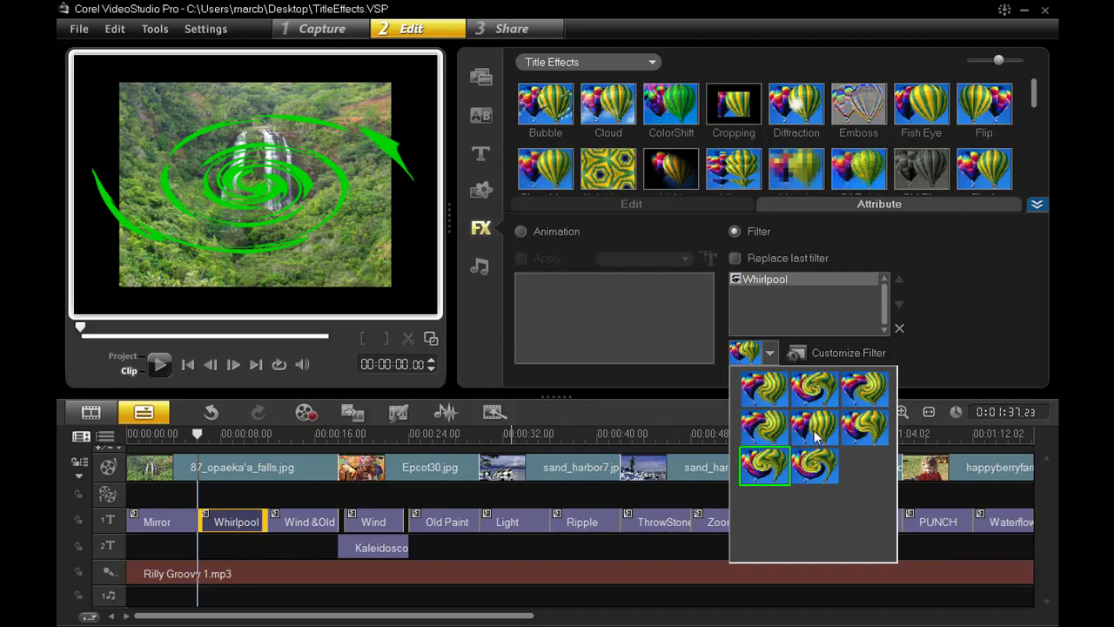
{"action": "left_click", "coordinate": [945, 371]}
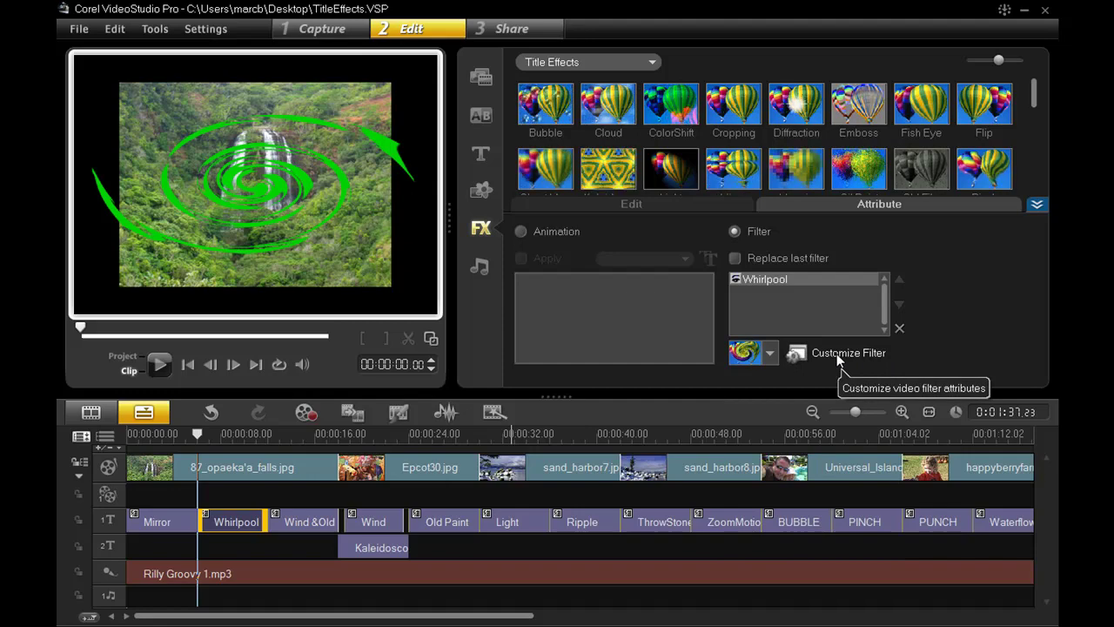
{"action": "left_click", "coordinate": [837, 353]}
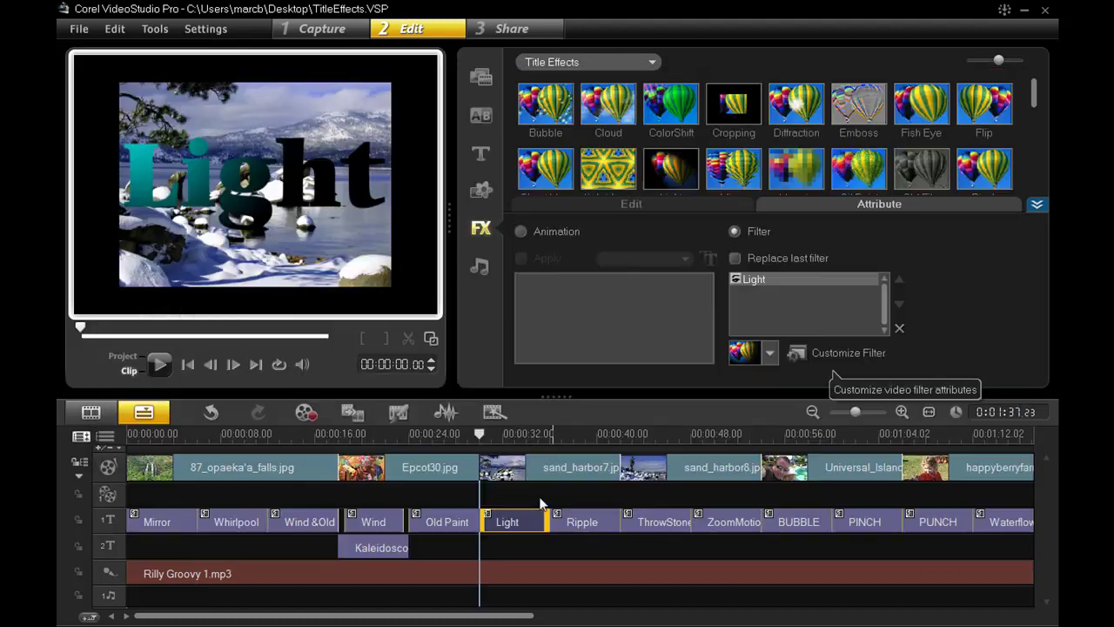
Open the Light filter settings, preview it, and add a keyframe at 00:00:02:26.
{"action": "left_click", "coordinate": [832, 351]}
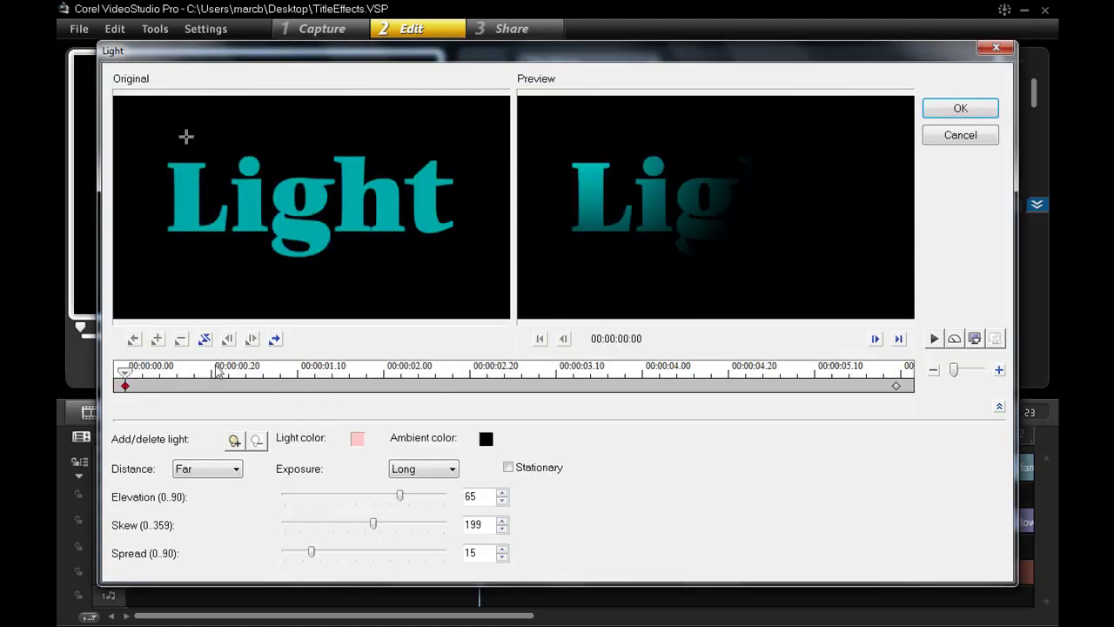
{"action": "left_click", "coordinate": [935, 339]}
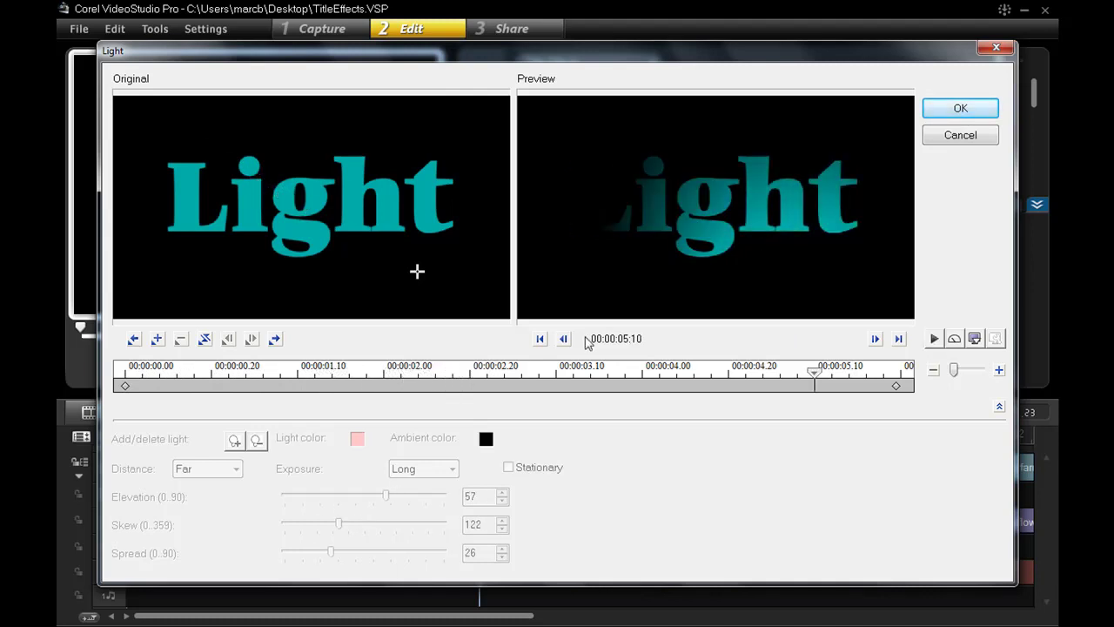
{"action": "left_click", "coordinate": [498, 376]}
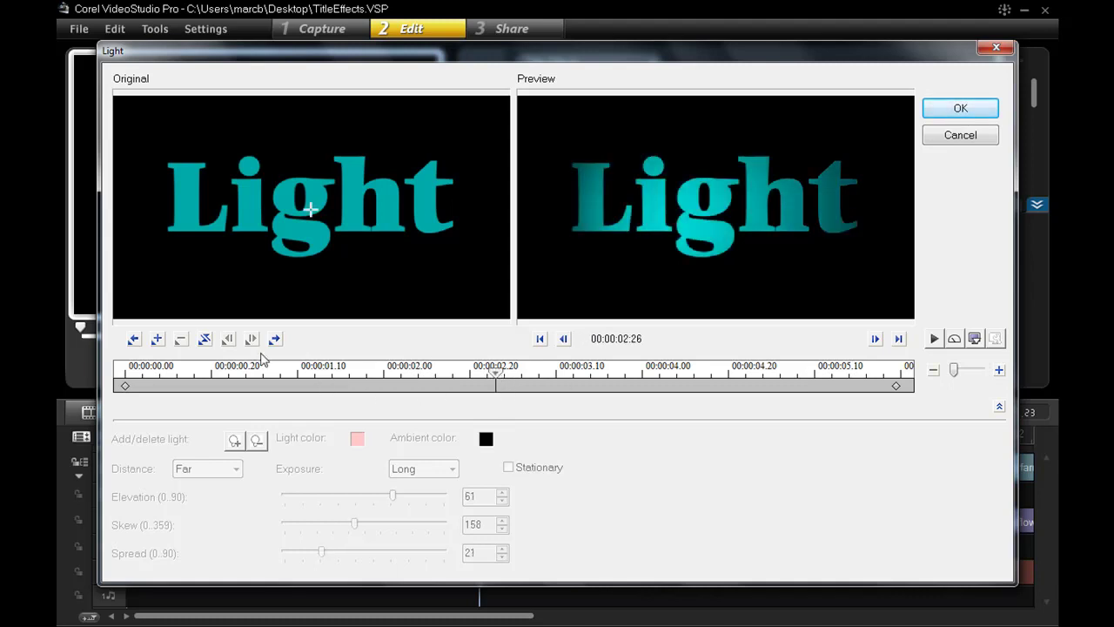
{"action": "left_click", "coordinate": [158, 339]}
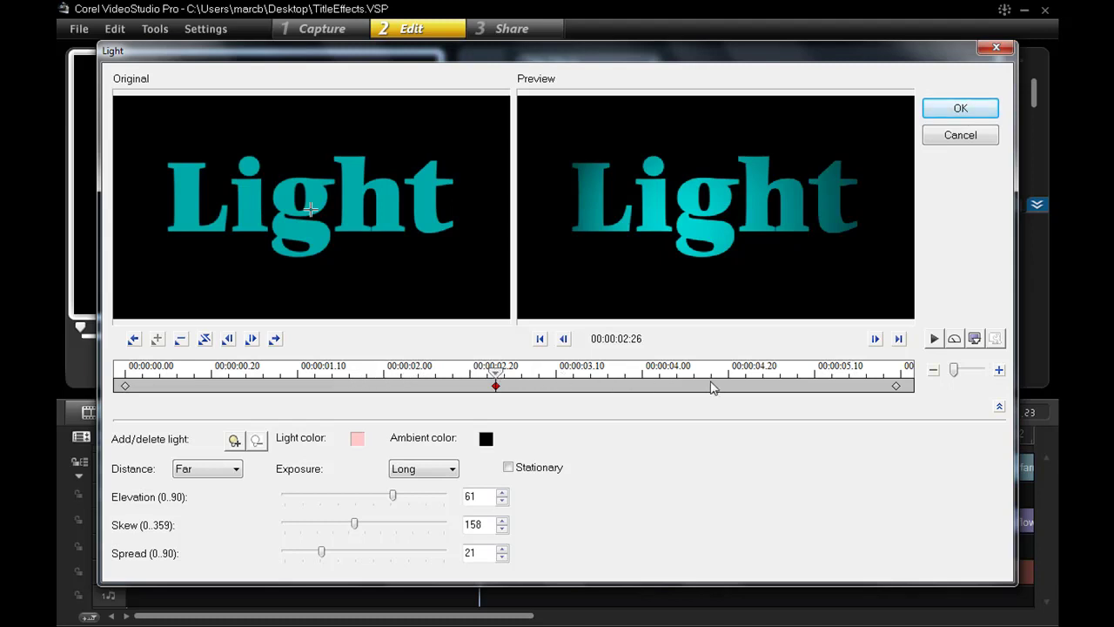
{"action": "left_click", "coordinate": [863, 373]}
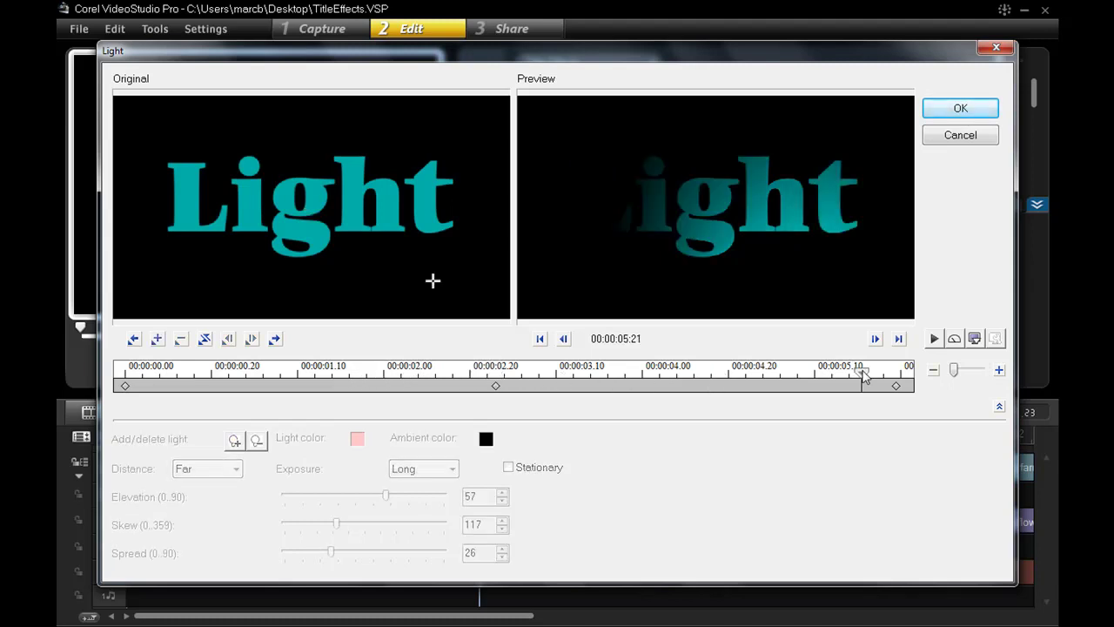
{"action": "left_click", "coordinate": [495, 386]}
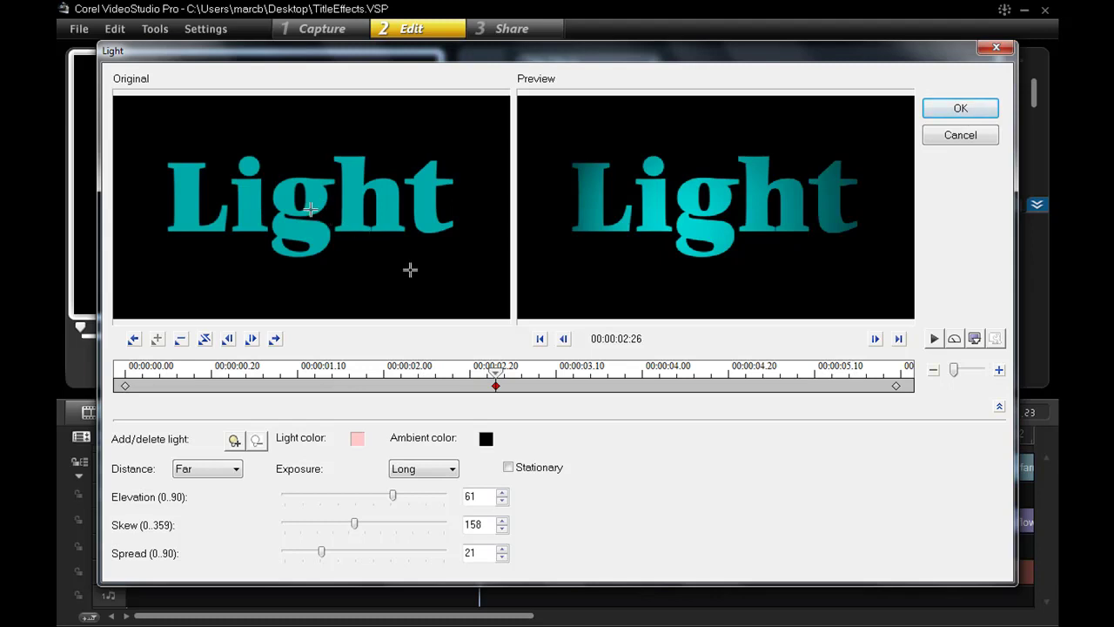
Aim the middle keyframe's light toward the lower right and preview the darkening title.
{"action": "left_click", "coordinate": [454, 284]}
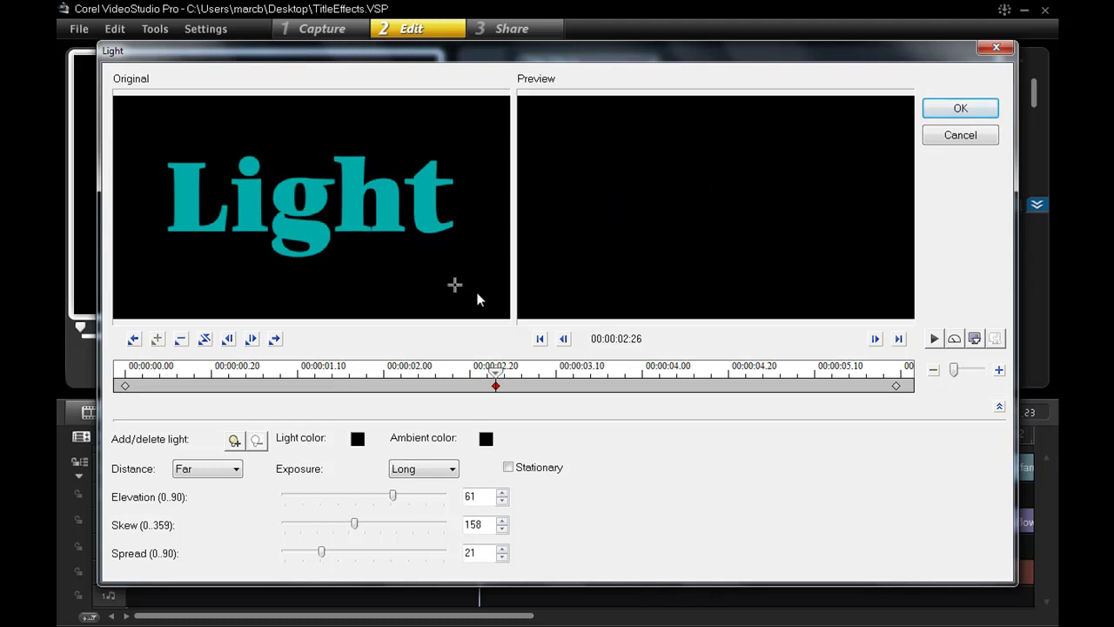
{"action": "left_click", "coordinate": [895, 386]}
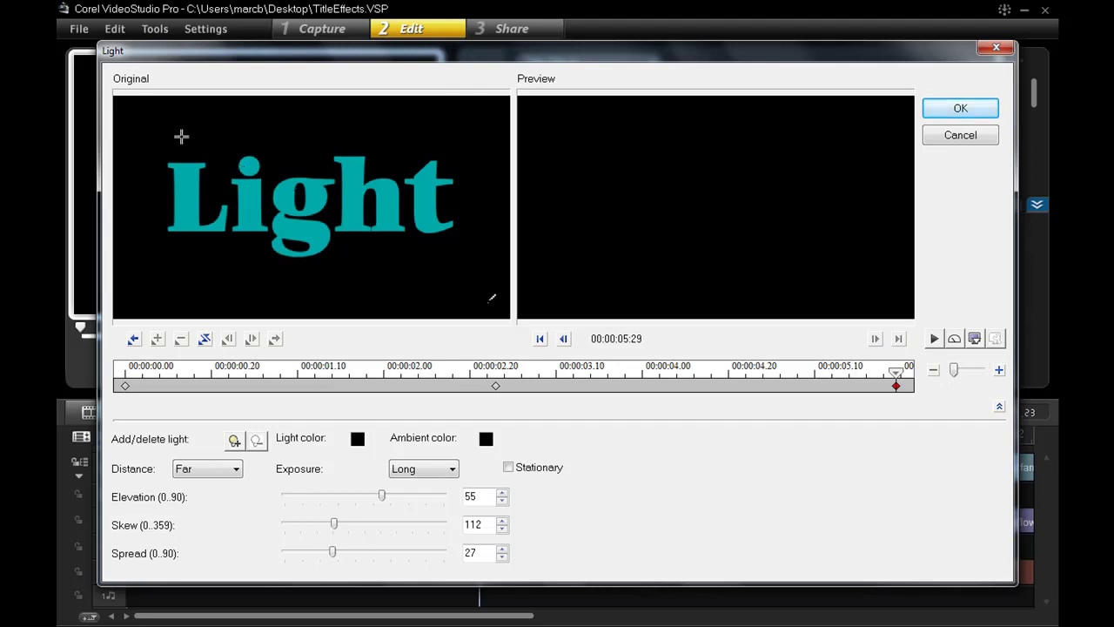
{"action": "left_click", "coordinate": [935, 340]}
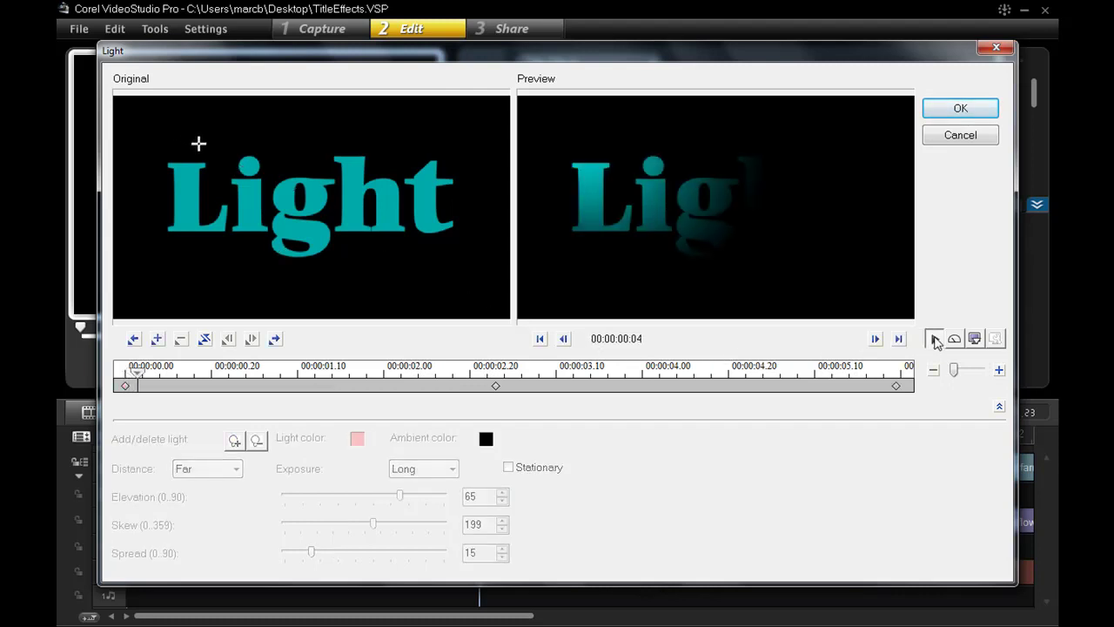
{"action": "left_click", "coordinate": [493, 387]}
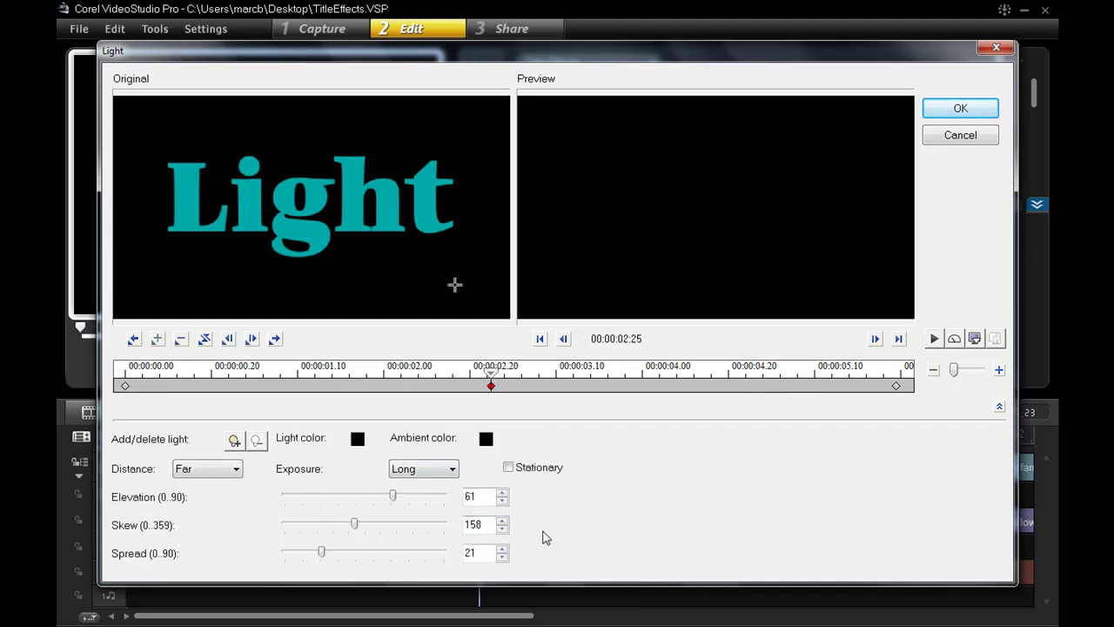
Accept the Light keyframes and play the Wind & Old Film title clip.
{"action": "key", "text": "Return"}
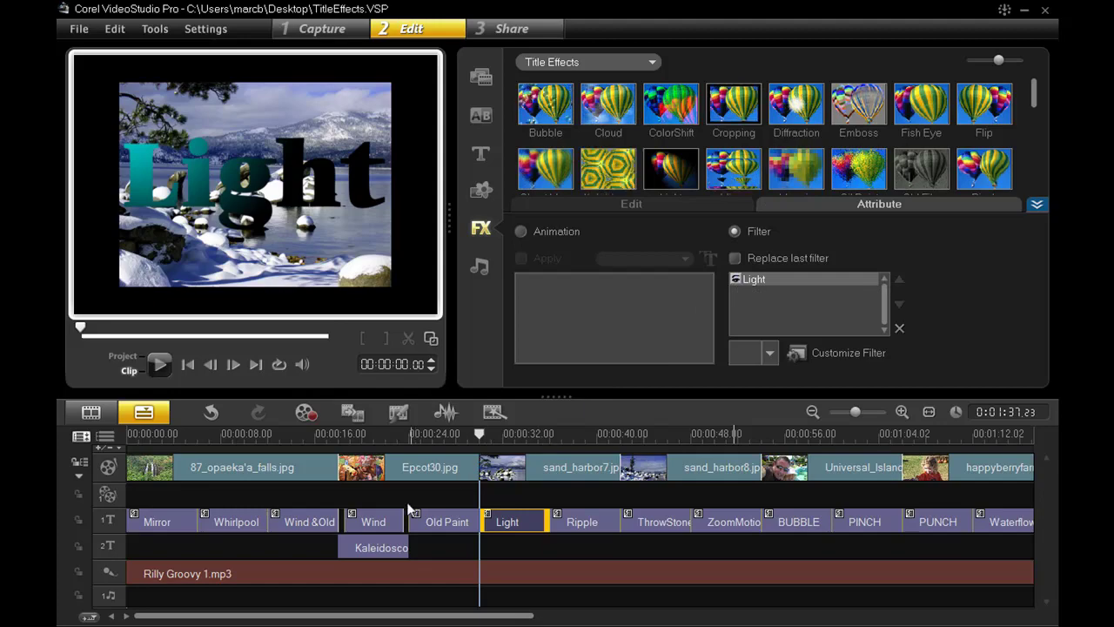
{"action": "left_click", "coordinate": [307, 521]}
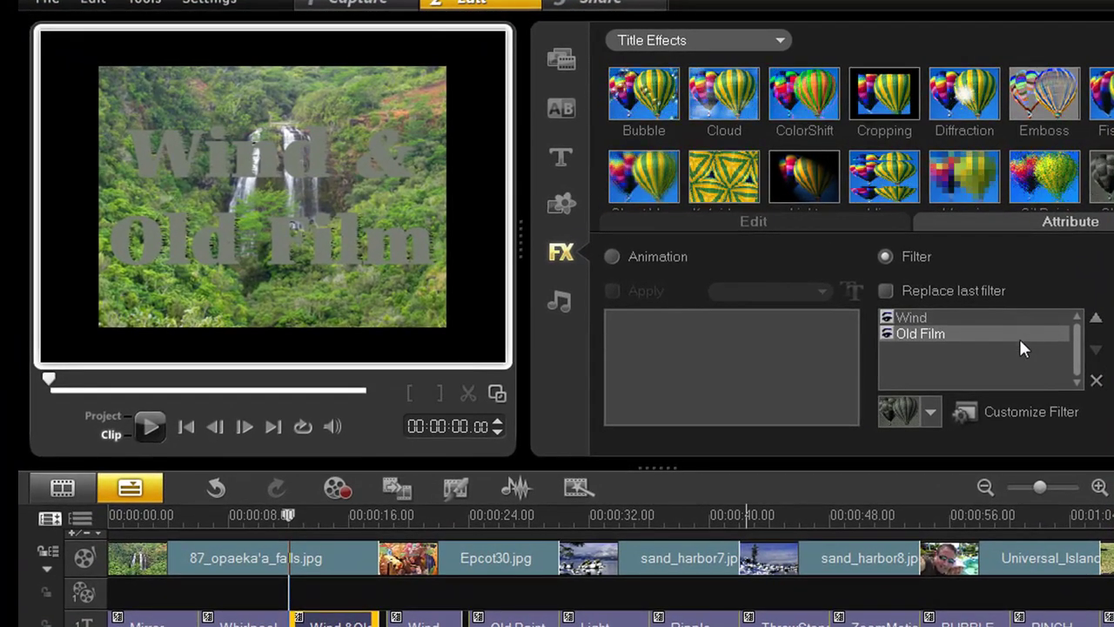
{"action": "left_click", "coordinate": [152, 427]}
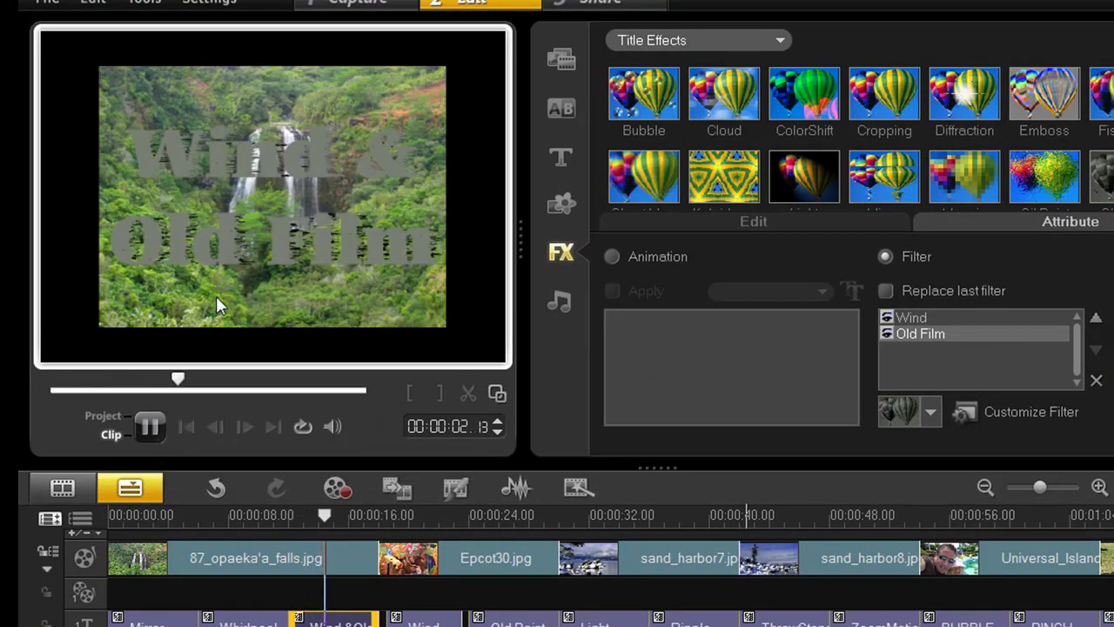
{"action": "left_click", "coordinate": [153, 426]}
Preview the Wind & Old Film title with the Old Film filter switched off.
{"action": "left_click", "coordinate": [885, 332]}
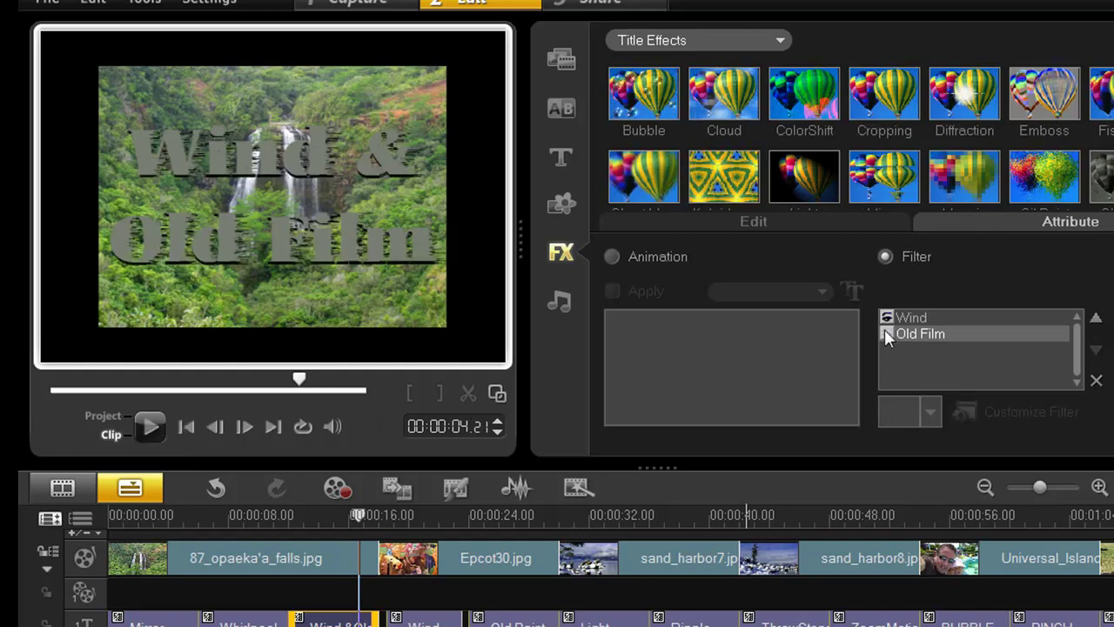
{"action": "left_click", "coordinate": [185, 426]}
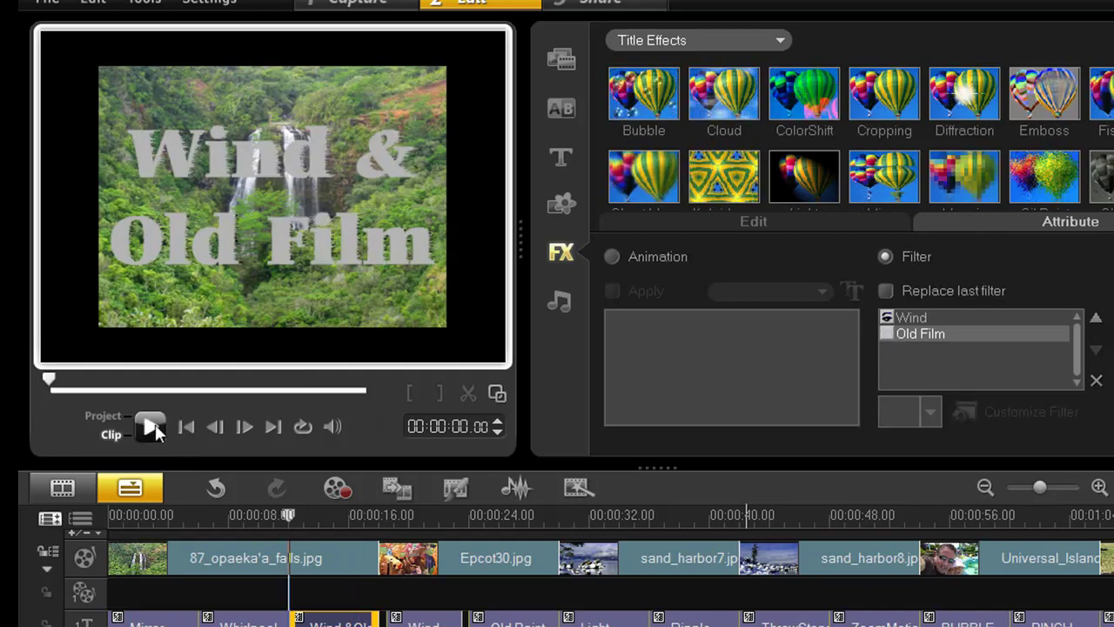
{"action": "left_click", "coordinate": [151, 427]}
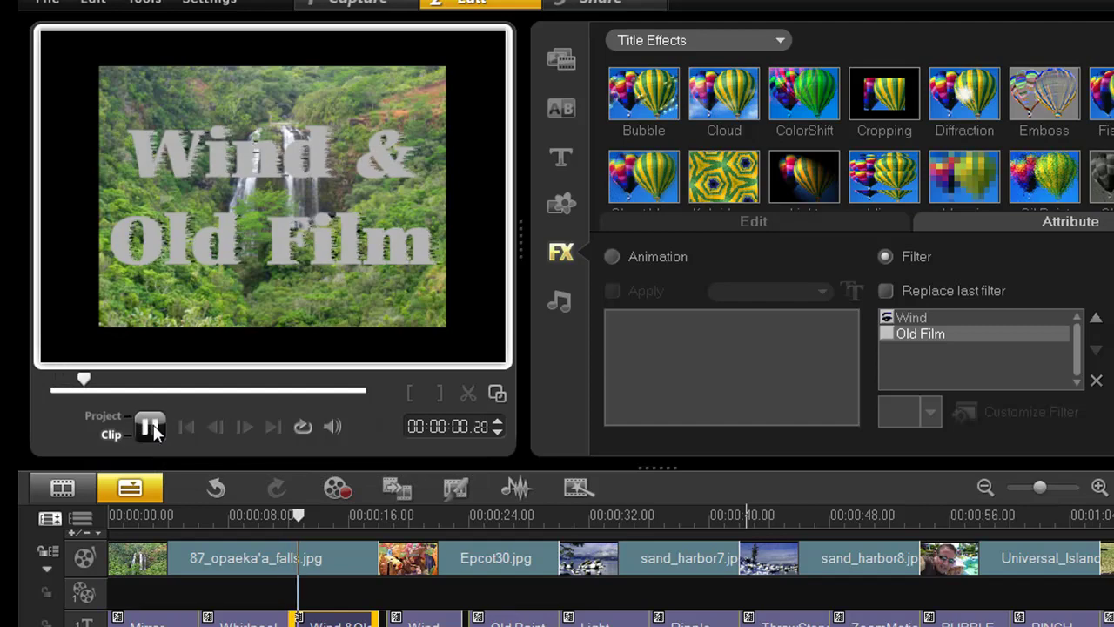
{"action": "left_click", "coordinate": [152, 428]}
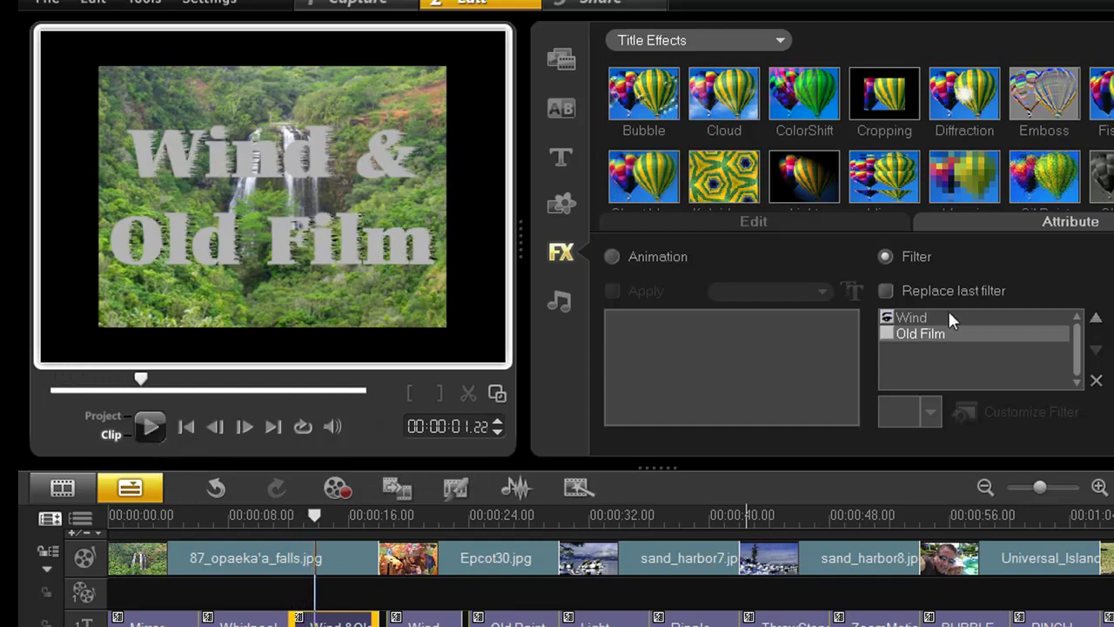
Restore Old Film and preview the title with the Wind filter switched off.
{"action": "left_click", "coordinate": [886, 330]}
{"action": "left_click", "coordinate": [888, 319]}
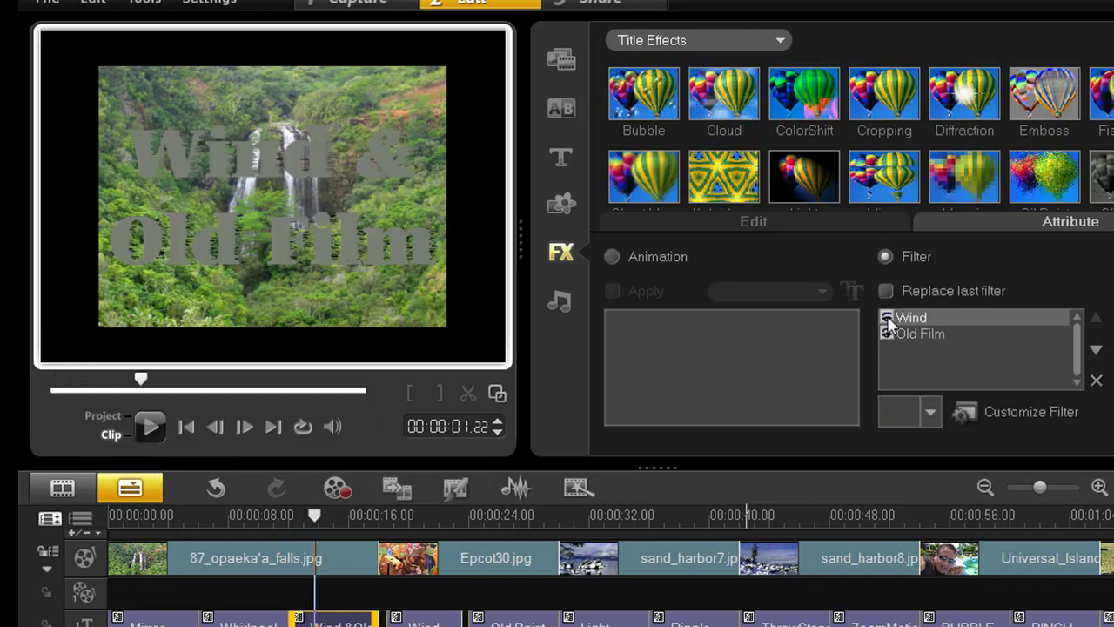
{"action": "left_click", "coordinate": [187, 428]}
{"action": "left_click", "coordinate": [151, 432]}
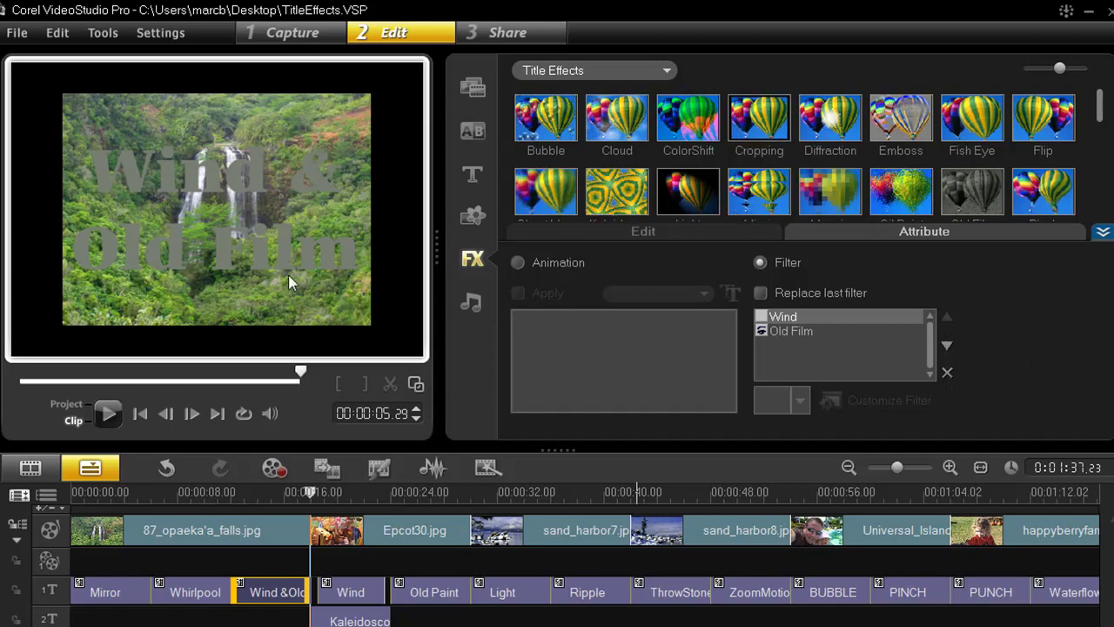
Deselect the clip so the player shows the whole project from 00:00:00:00.
{"action": "left_click", "coordinate": [67, 404]}
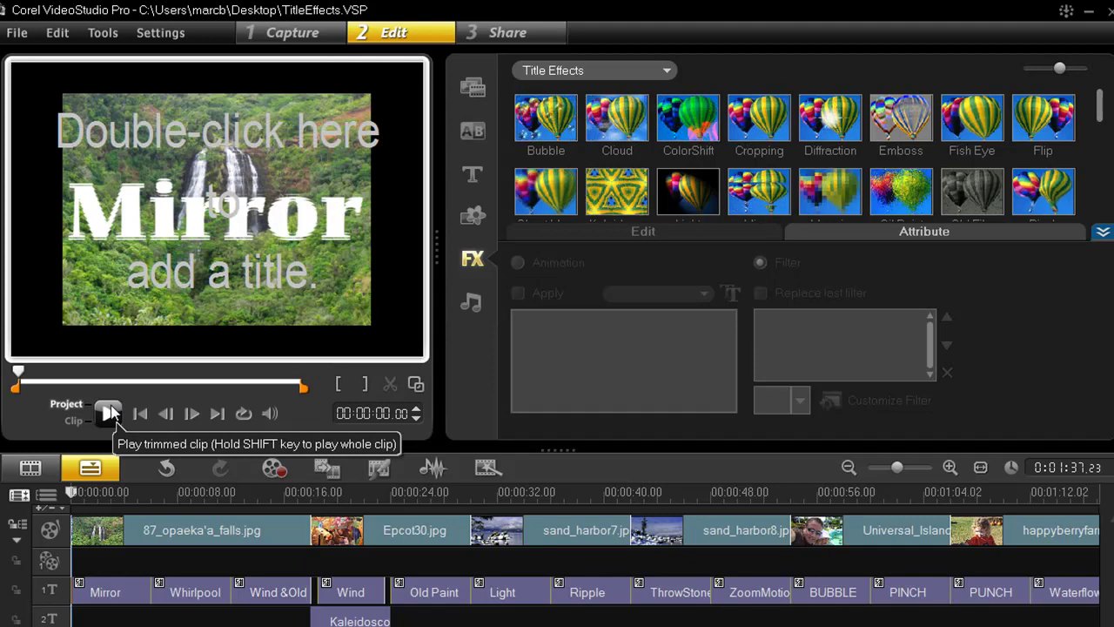